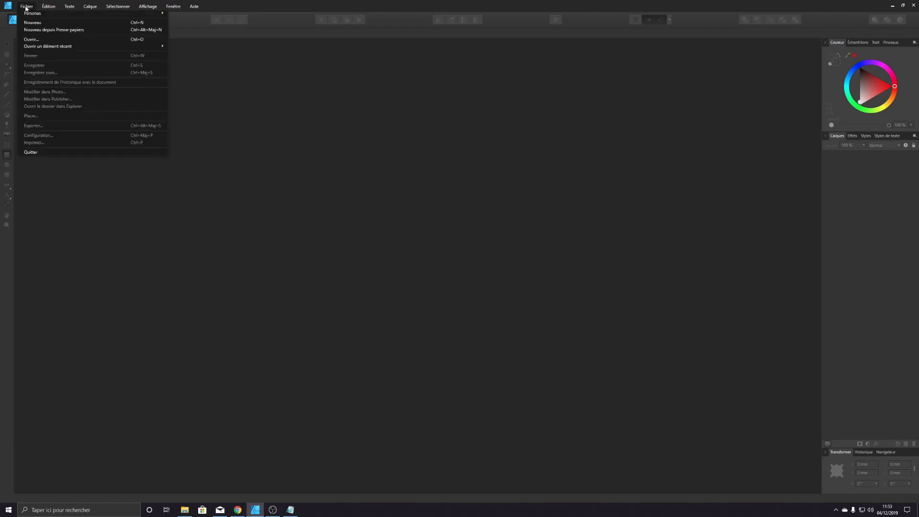
Step: Create a 300 × 180 mm, 72 dpi web document and cover the whole page with a light grey rectangle
{"action": "left_click", "coordinate": [30, 20]}
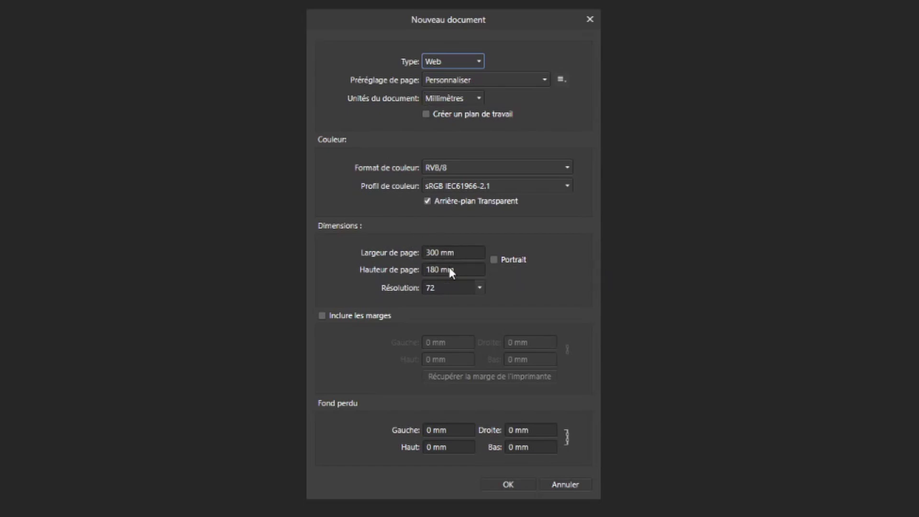
{"action": "left_click", "coordinate": [513, 481]}
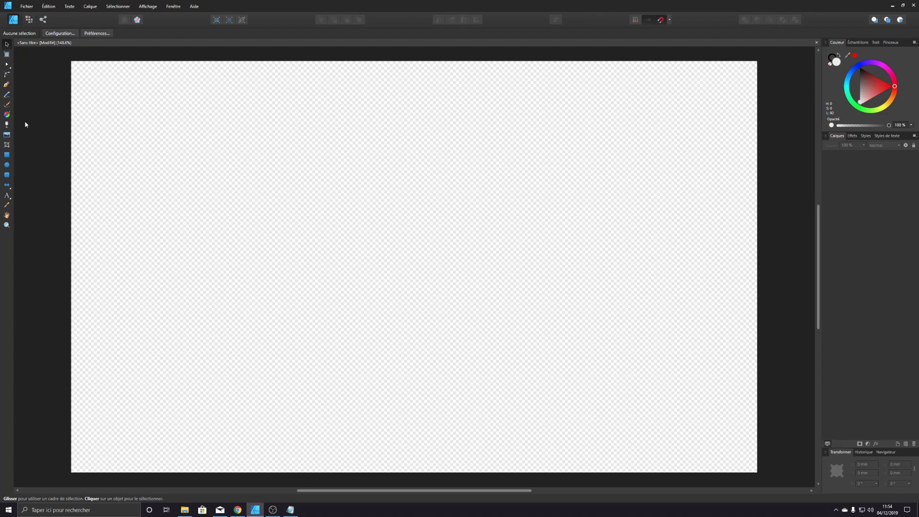
{"action": "left_click", "coordinate": [7, 155]}
{"action": "left_click_drag", "start_coordinate": [71, 61], "coordinate": [760, 476]}
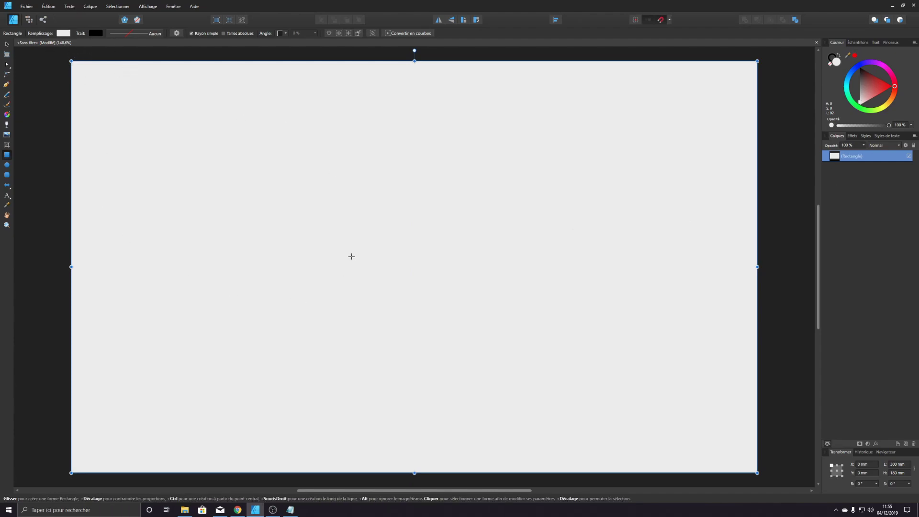
{"action": "left_click", "coordinate": [6, 44]}
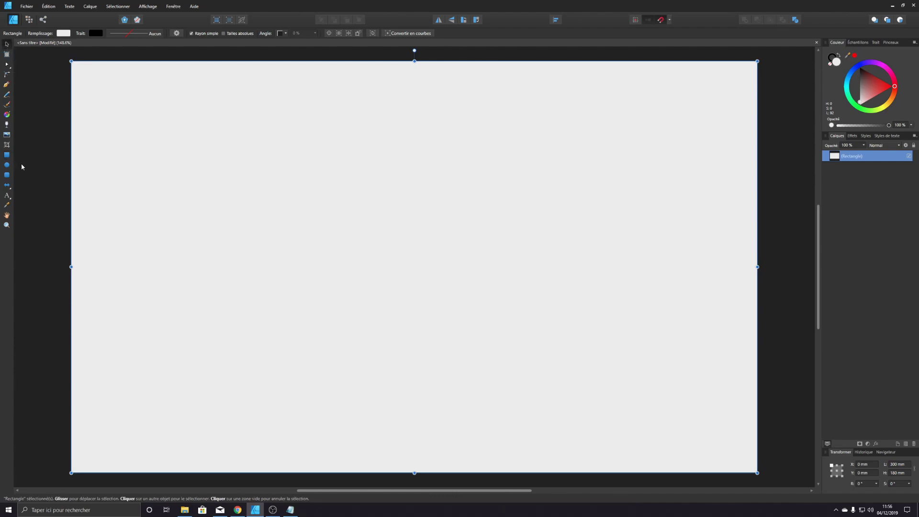
Step: Draw a square about 61 mm wide near the page's upper-left corner and fill it with black
{"action": "left_click", "coordinate": [4, 188]}
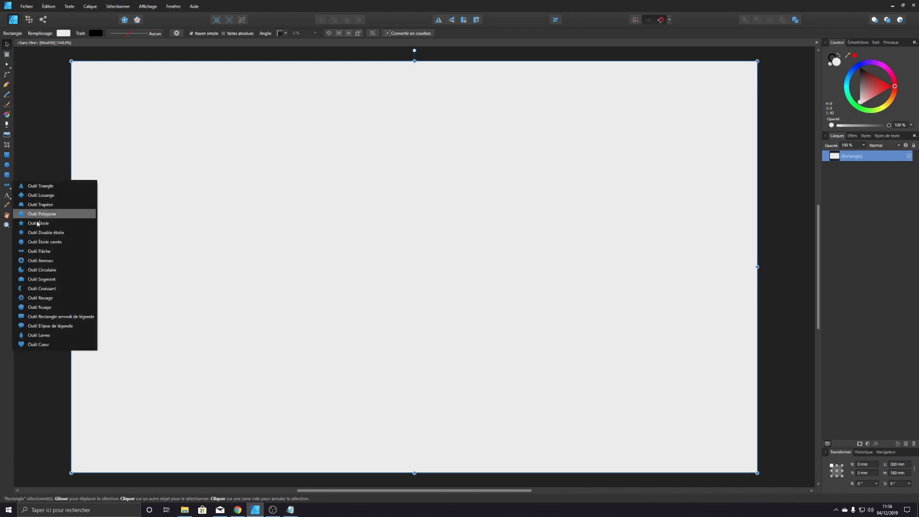
{"action": "left_click", "coordinate": [6, 155]}
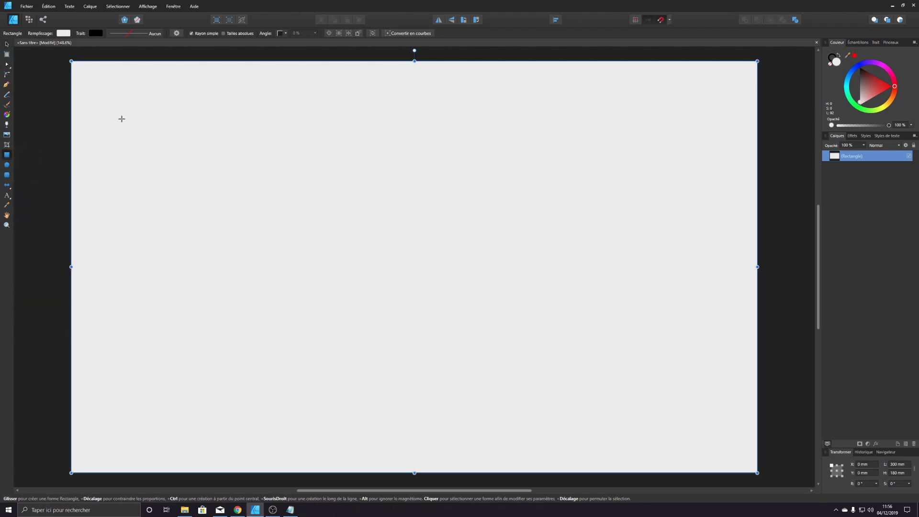
{"action": "mouse_move", "coordinate": [108, 83]}
{"action": "left_mouse_down"}
{"action": "mouse_move", "coordinate": [189, 144]}
{"action": "mouse_move", "coordinate": [245, 131]}
{"action": "mouse_move", "coordinate": [260, 200]}
{"action": "mouse_move", "coordinate": [238, 170]}
{"action": "mouse_move", "coordinate": [270, 218]}
{"action": "mouse_move", "coordinate": [250, 193]}
{"action": "left_mouse_up"}
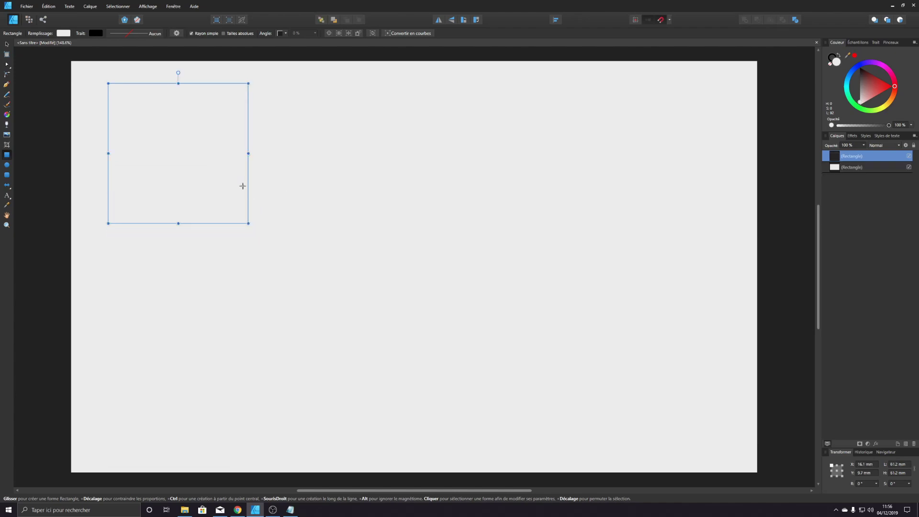
{"action": "left_click", "coordinate": [66, 34]}
{"action": "left_click", "coordinate": [54, 76]}
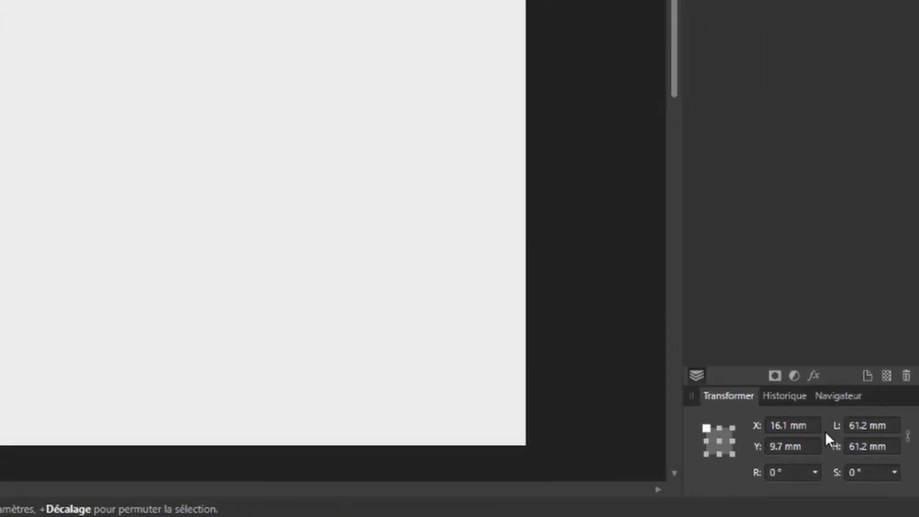
Step: Set the square's width and height to 100 mm
{"action": "left_click", "coordinate": [866, 429]}
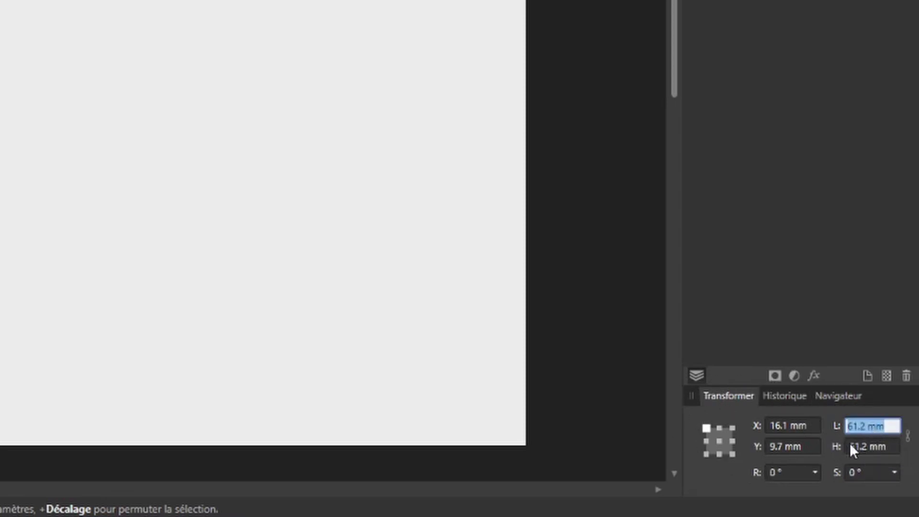
{"action": "type", "text": "10"}
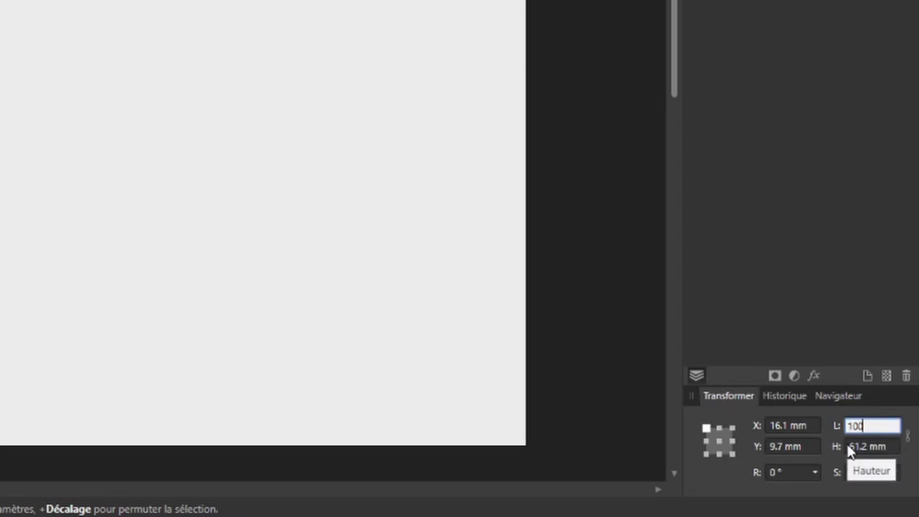
{"action": "type", "text": "0"}
{"action": "left_click", "coordinate": [884, 447]}
{"action": "type", "text": "100"}
{"action": "key", "text": "Return"}
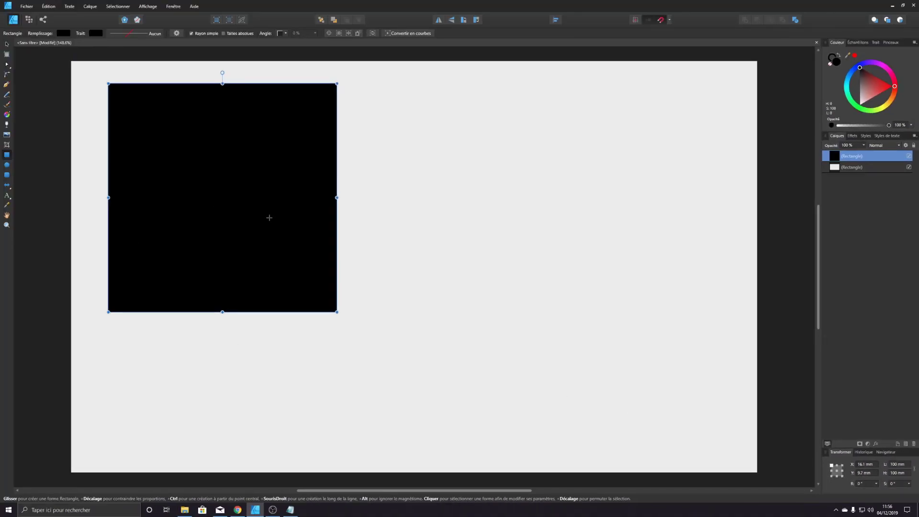
Step: Draw a black circle about 64 mm across to the right of the square and convert it to curves
{"action": "left_click", "coordinate": [7, 165]}
{"action": "left_click_drag", "start_coordinate": [381, 106], "coordinate": [528, 251]}
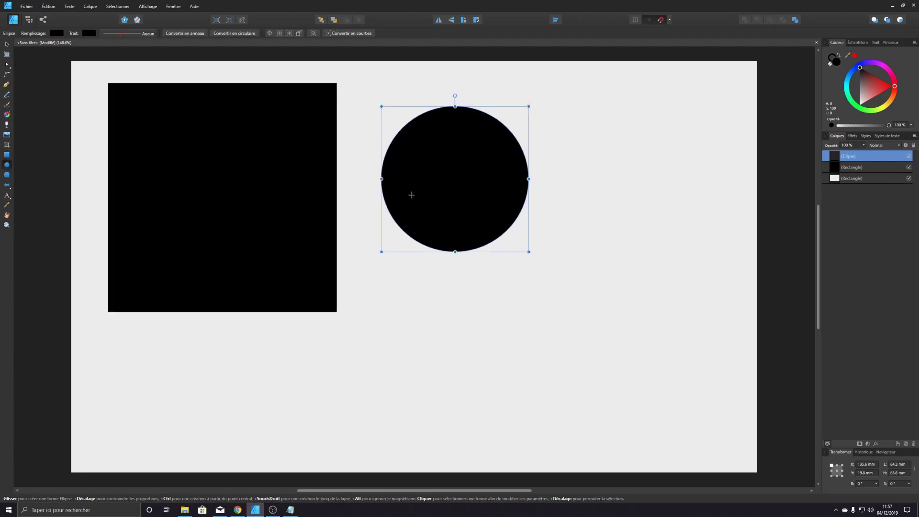
{"action": "left_click", "coordinate": [100, 10]}
{"action": "left_click", "coordinate": [101, 160]}
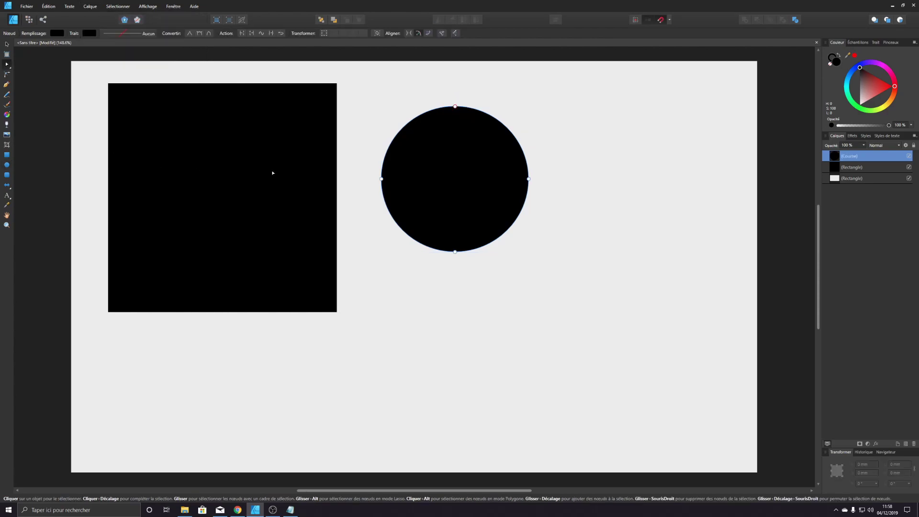
Step: Select the black square and convert it to curves
{"action": "left_click", "coordinate": [7, 44]}
{"action": "left_click", "coordinate": [181, 156]}
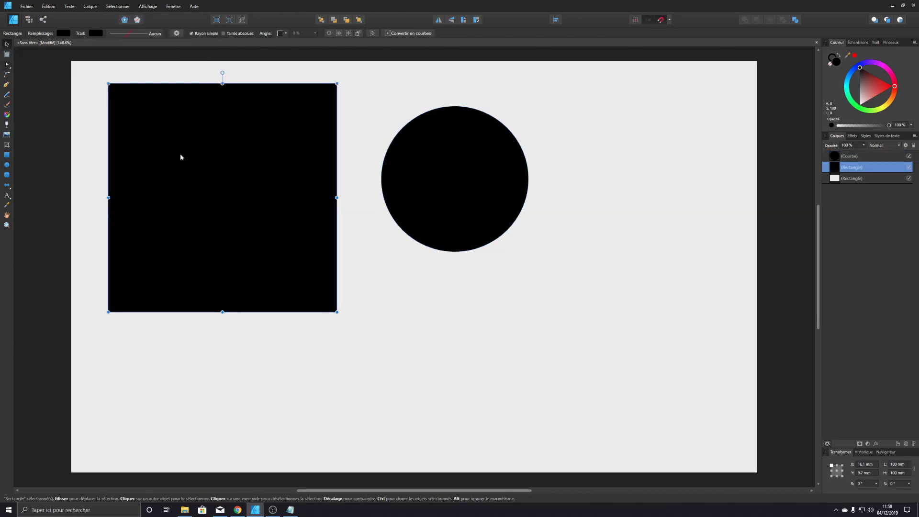
{"action": "left_click", "coordinate": [90, 6]}
{"action": "left_click", "coordinate": [117, 161]}
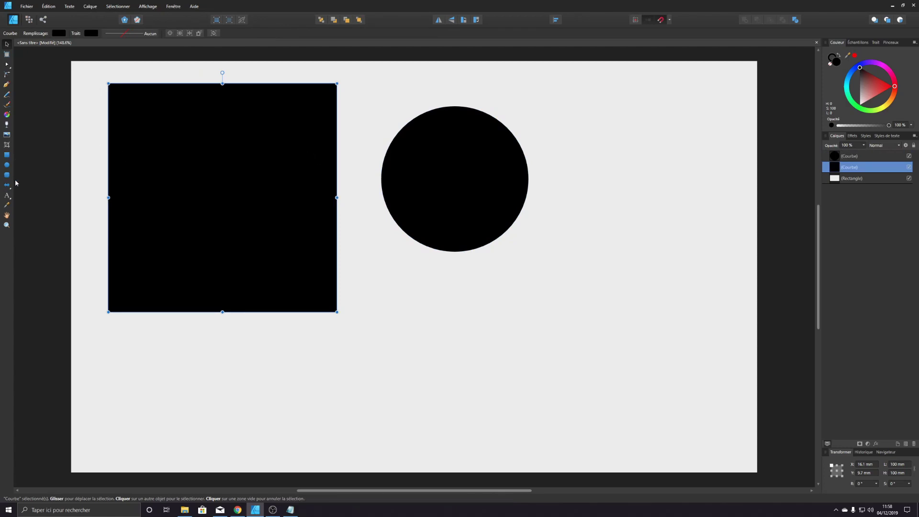
Step: Add the artistic text "BEN MAKER" below the circle
{"action": "left_click", "coordinate": [8, 195]}
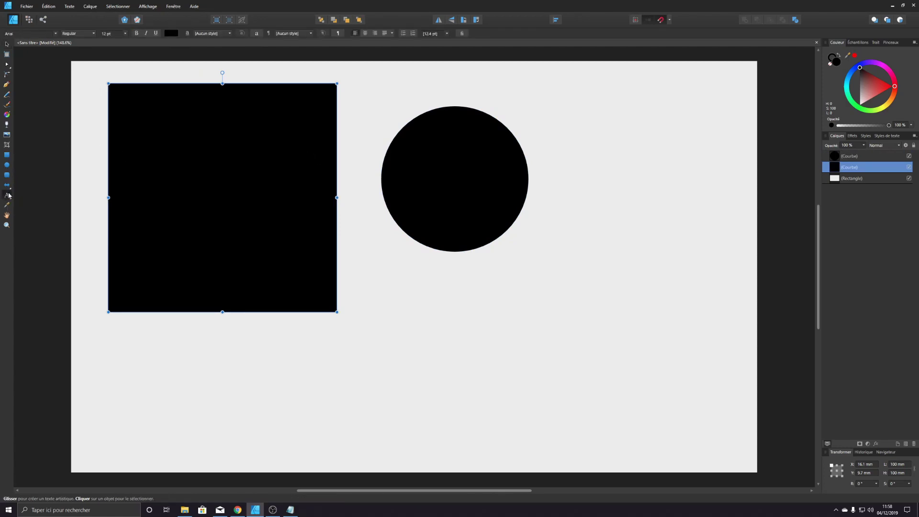
{"action": "left_click", "coordinate": [423, 312]}
{"action": "type", "text": "BEN MAKER"}
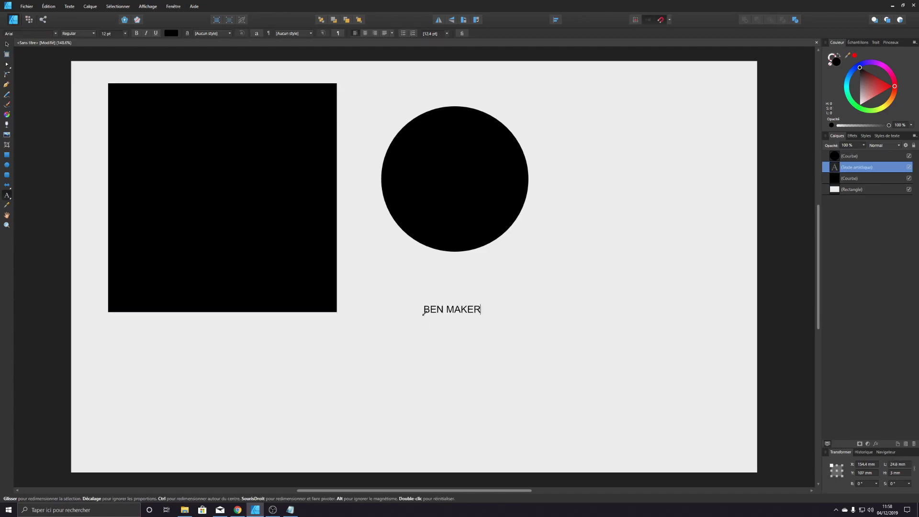
Step: Format the whole BEN MAKER text in Arial at 64 pt and convert it to curves
{"action": "key", "text": "ctrl+a"}
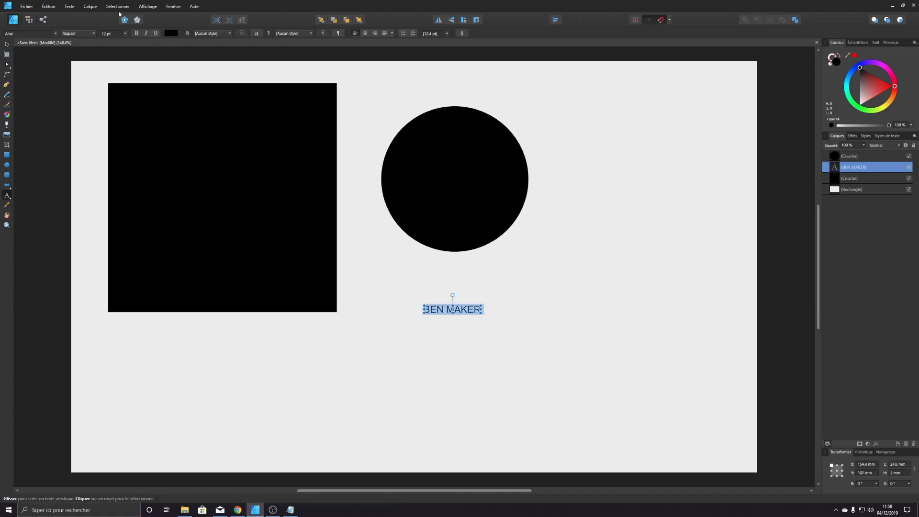
{"action": "left_click", "coordinate": [56, 33]}
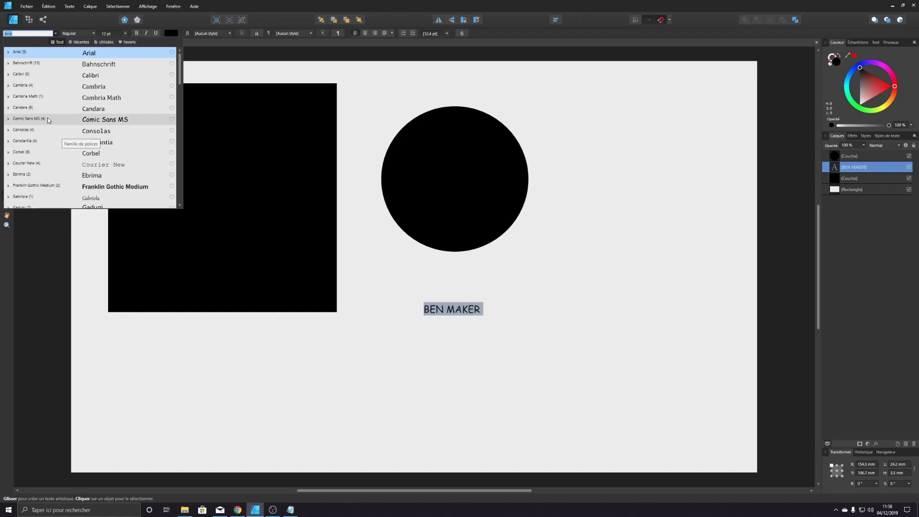
{"action": "left_click", "coordinate": [82, 54]}
{"action": "left_click", "coordinate": [125, 33]}
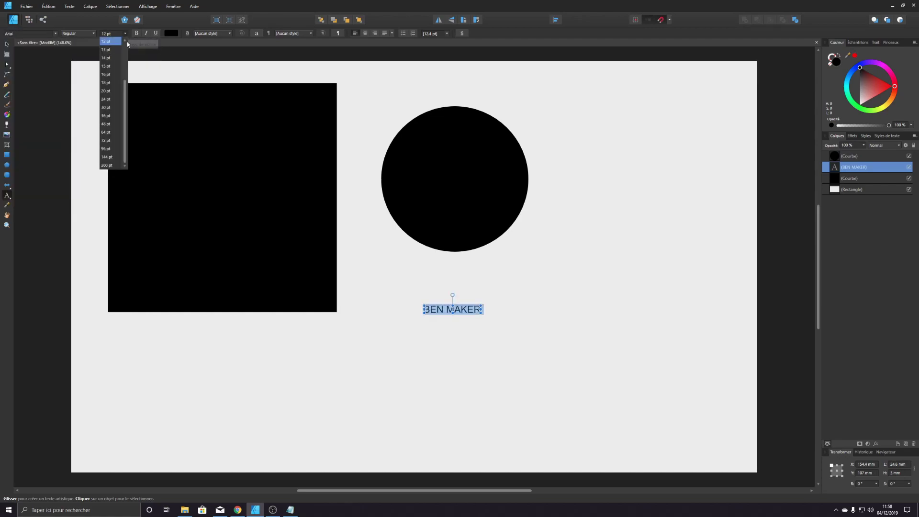
{"action": "left_click", "coordinate": [115, 132]}
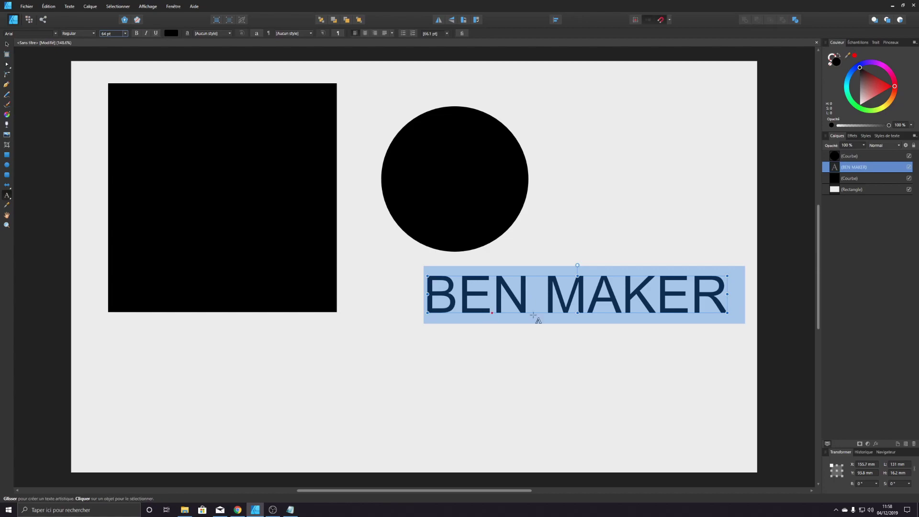
{"action": "left_click", "coordinate": [86, 8]}
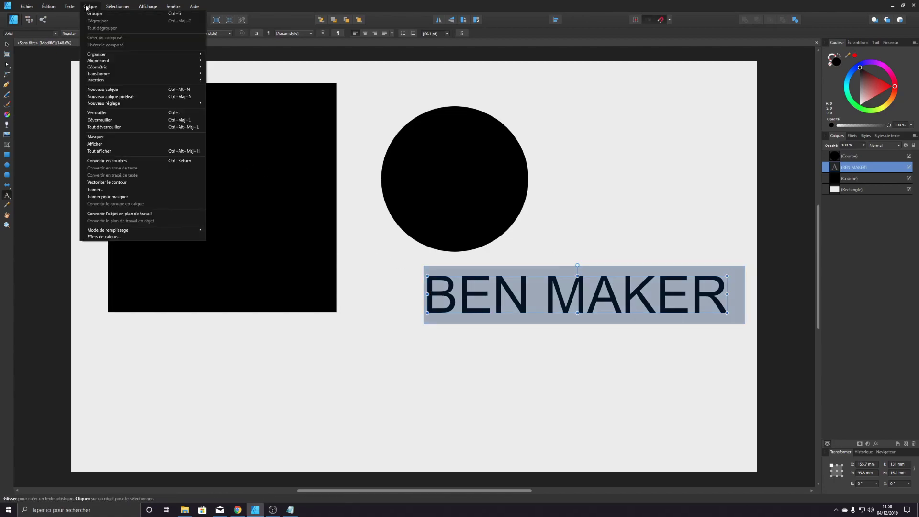
{"action": "left_click", "coordinate": [108, 165]}
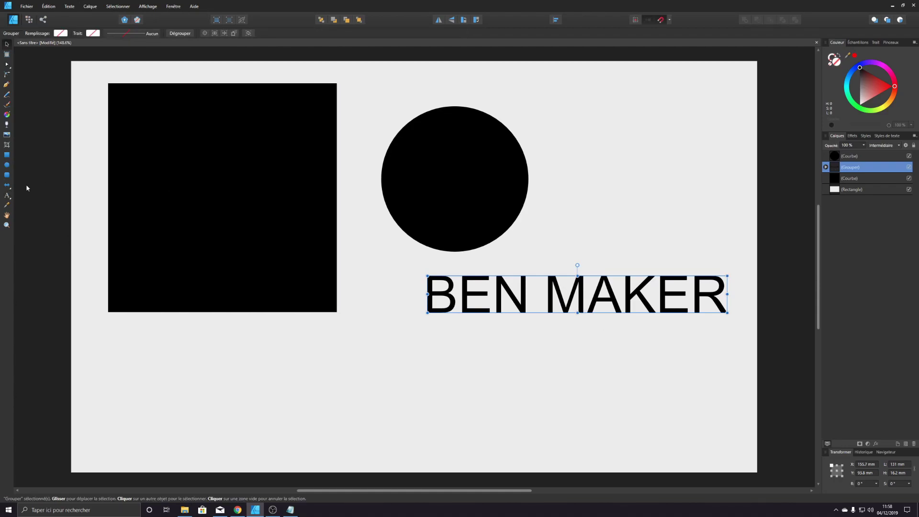
Step: Draw a closed straight-segment outline of a four-legged animal below the square with the Pen tool
{"action": "left_click", "coordinate": [6, 86]}
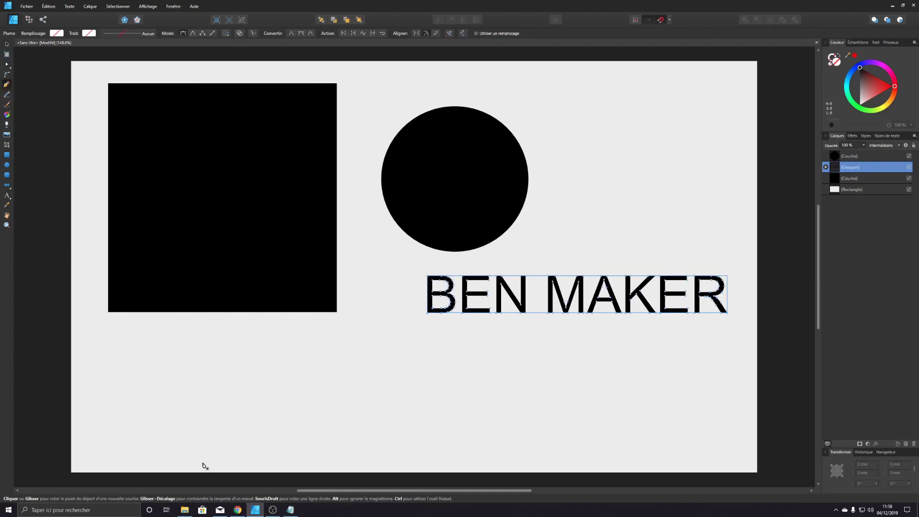
{"action": "left_click", "coordinate": [216, 442]}
{"action": "left_click", "coordinate": [218, 407]}
{"action": "left_click", "coordinate": [206, 402]}
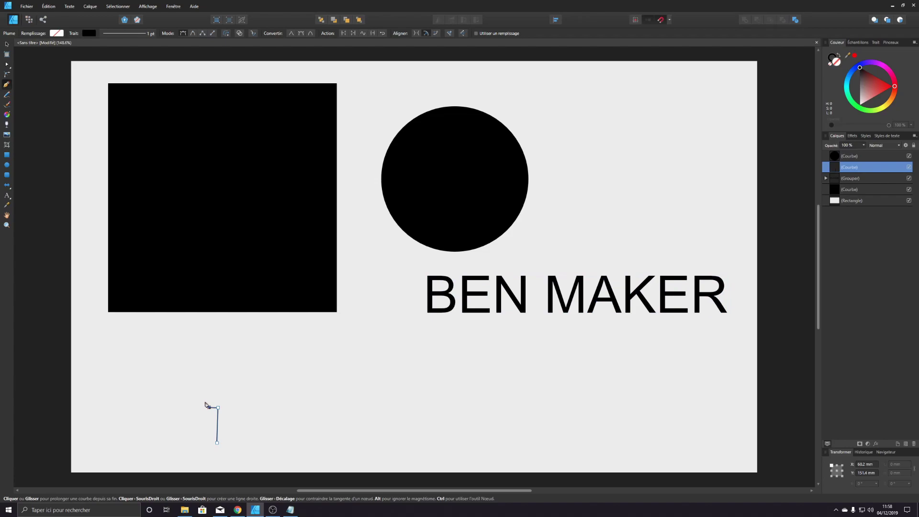
{"action": "left_click", "coordinate": [229, 393]}
{"action": "left_click", "coordinate": [285, 399]}
{"action": "left_click", "coordinate": [289, 378]}
{"action": "left_click", "coordinate": [281, 370]}
{"action": "left_click", "coordinate": [286, 364]}
{"action": "left_click", "coordinate": [300, 377]}
{"action": "left_click", "coordinate": [315, 379]}
{"action": "left_click", "coordinate": [316, 386]}
{"action": "left_click", "coordinate": [311, 389]}
{"action": "left_click", "coordinate": [302, 392]}
{"action": "left_click", "coordinate": [300, 421]}
{"action": "left_click", "coordinate": [290, 433]}
{"action": "left_click", "coordinate": [284, 446]}
{"action": "left_click", "coordinate": [279, 444]}
{"action": "left_click", "coordinate": [277, 423]}
{"action": "left_click", "coordinate": [258, 425]}
{"action": "left_click", "coordinate": [235, 425]}
{"action": "left_click", "coordinate": [226, 445]}
{"action": "left_click", "coordinate": [217, 442]}
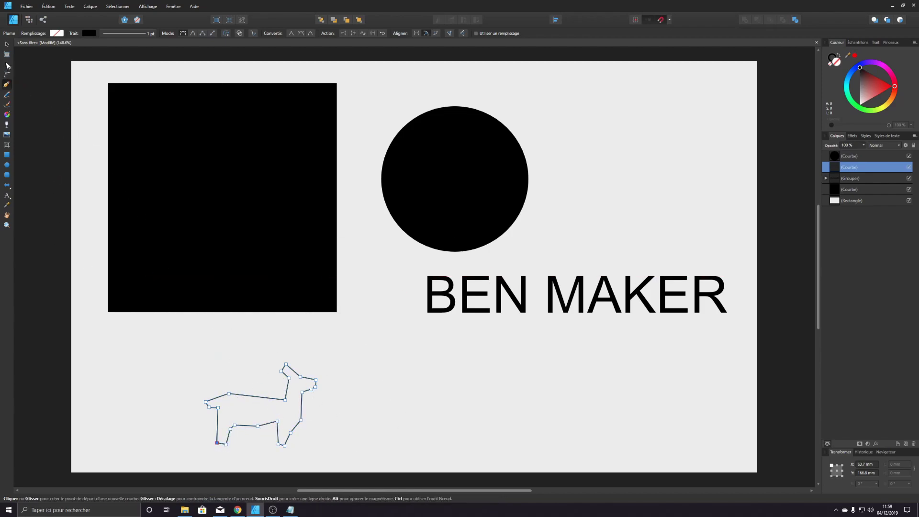
Step: Move the node at the rear of the animal's back slightly toward the tail
{"action": "left_click", "coordinate": [8, 65]}
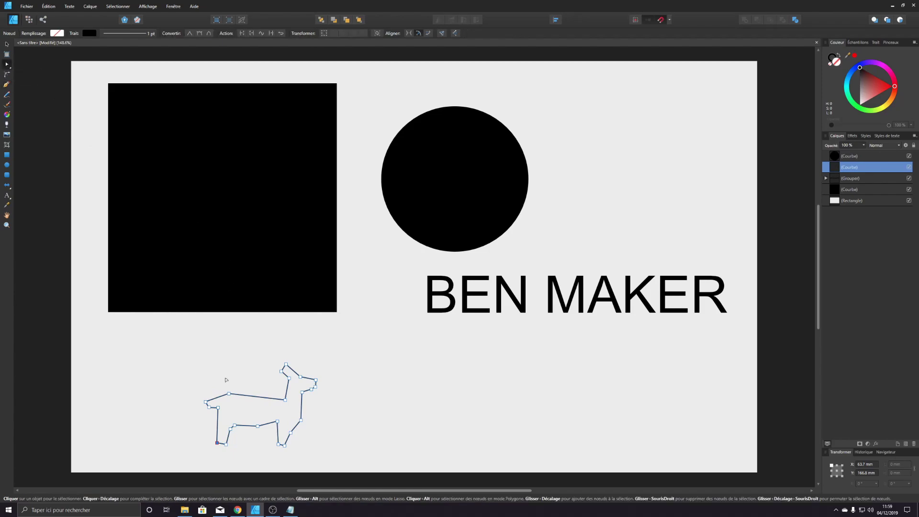
{"action": "mouse_move", "coordinate": [229, 393]}
{"action": "left_mouse_down"}
{"action": "mouse_move", "coordinate": [239, 385]}
{"action": "mouse_move", "coordinate": [225, 397]}
{"action": "left_mouse_up"}
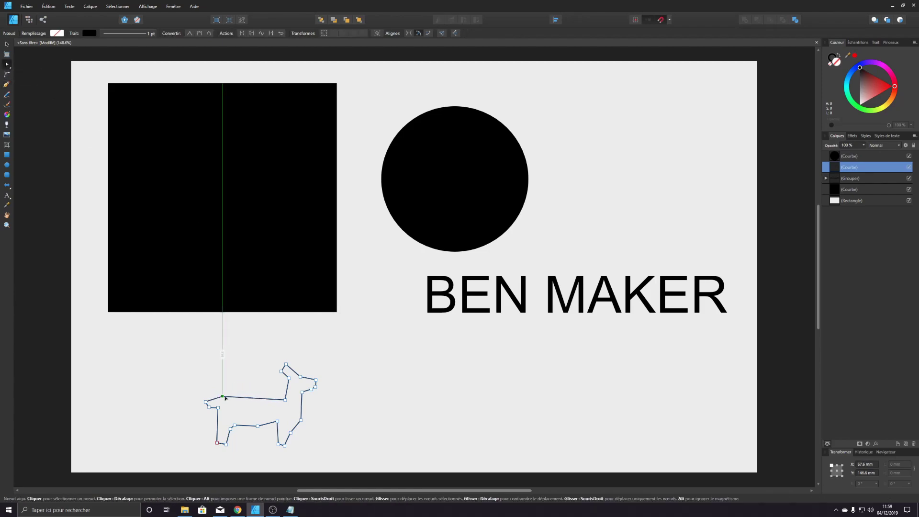
Step: Try reshaping the square by pulling its upper-left node inward and the circle by lowering its top node, and undo both edits
{"action": "left_click", "coordinate": [247, 246]}
{"action": "left_click_drag", "start_coordinate": [108, 83], "coordinate": [188, 144]}
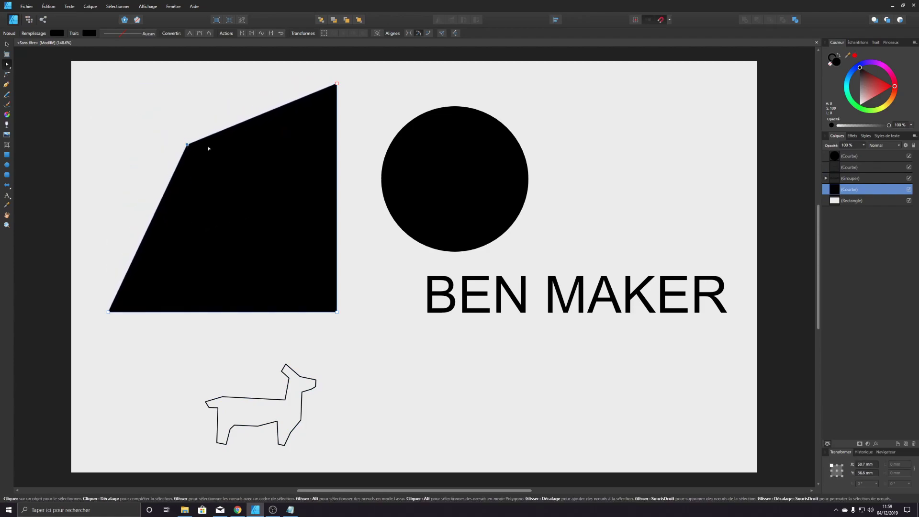
{"action": "left_click", "coordinate": [443, 160]}
{"action": "left_click_drag", "start_coordinate": [455, 106], "coordinate": [453, 132]}
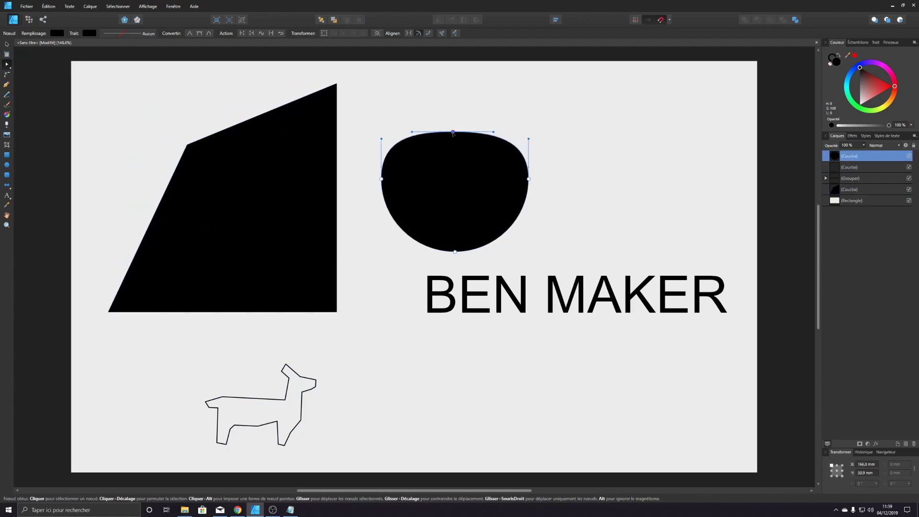
{"action": "key", "text": "ctrl+z"}
{"action": "key", "text": "ctrl+z"}
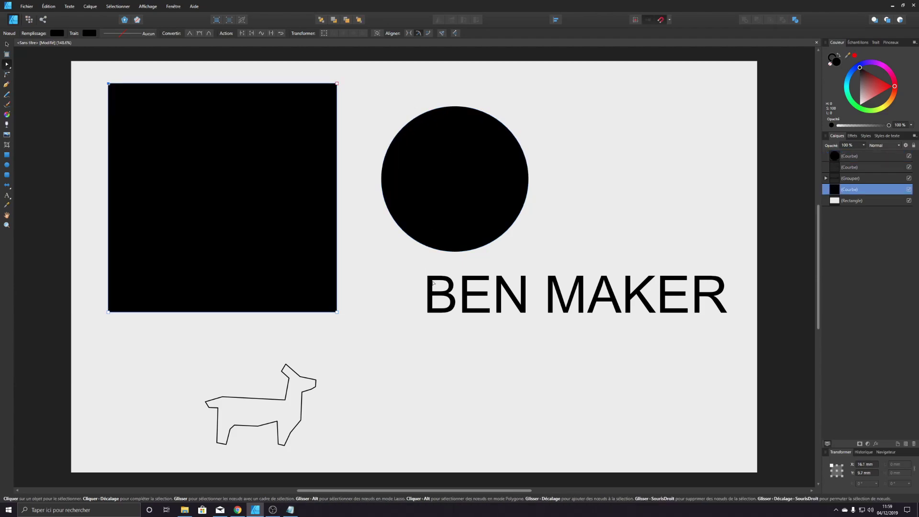
Step: Try moving part of the letter B's outline to the left in the BEN MAKER text and undo it
{"action": "left_click", "coordinate": [433, 284]}
{"action": "left_click_drag", "start_coordinate": [431, 290], "coordinate": [393, 289]}
{"action": "key", "text": "ctrl+z"}
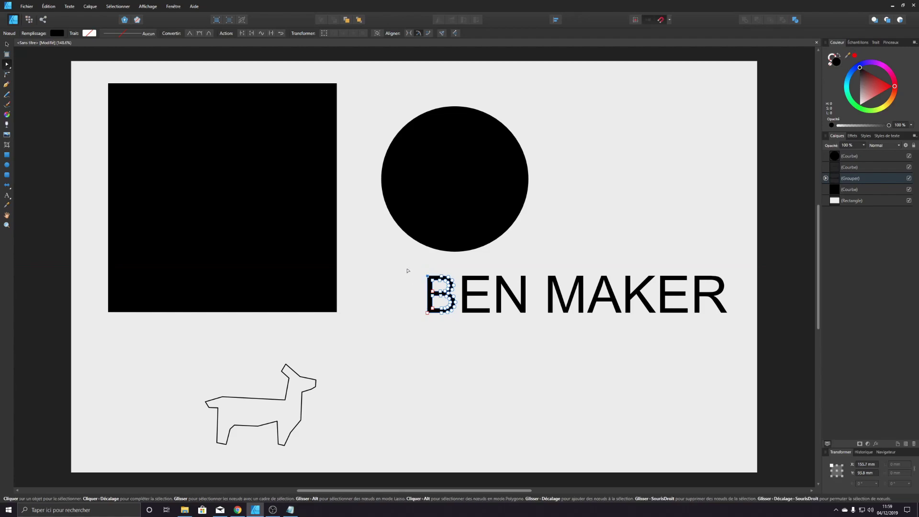
Step: Convert the node at the rear of the animal outline's back to a smooth node
{"action": "left_click", "coordinate": [237, 403]}
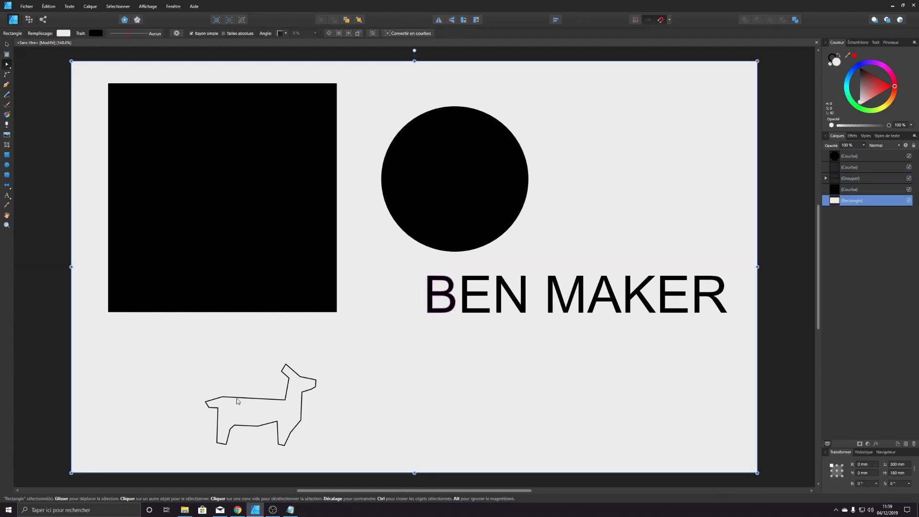
{"action": "left_click", "coordinate": [236, 401]}
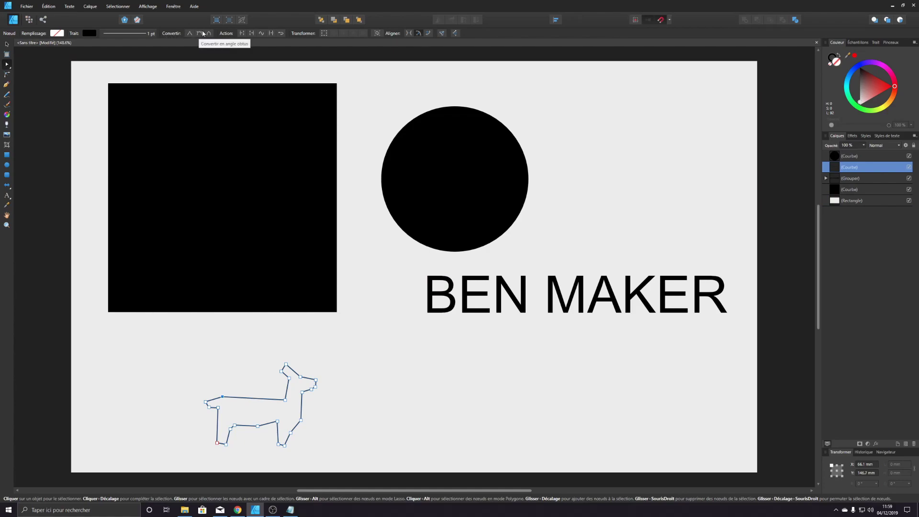
{"action": "left_click", "coordinate": [200, 34]}
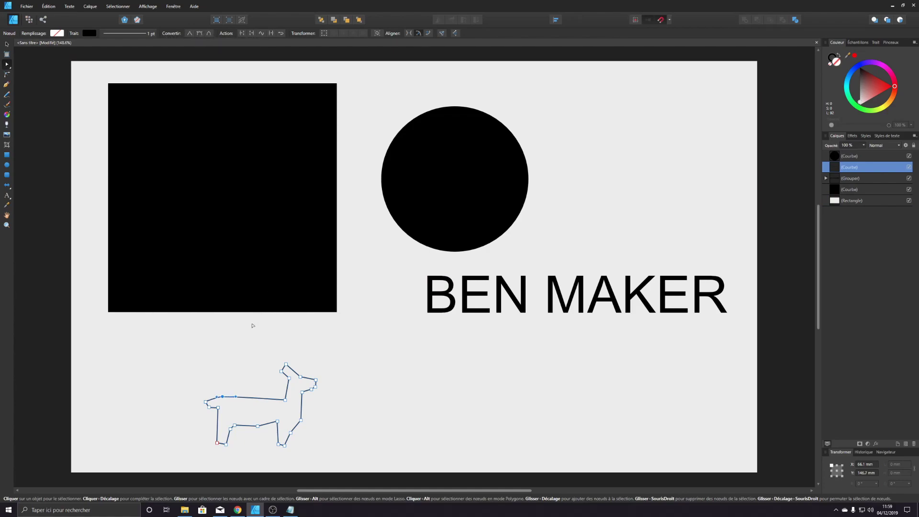
Step: Adjust the smooth node's handles at the rear of the animal's back so the tail bulges upward into a rounded curve
{"action": "left_click_drag", "start_coordinate": [237, 395], "coordinate": [231, 401]}
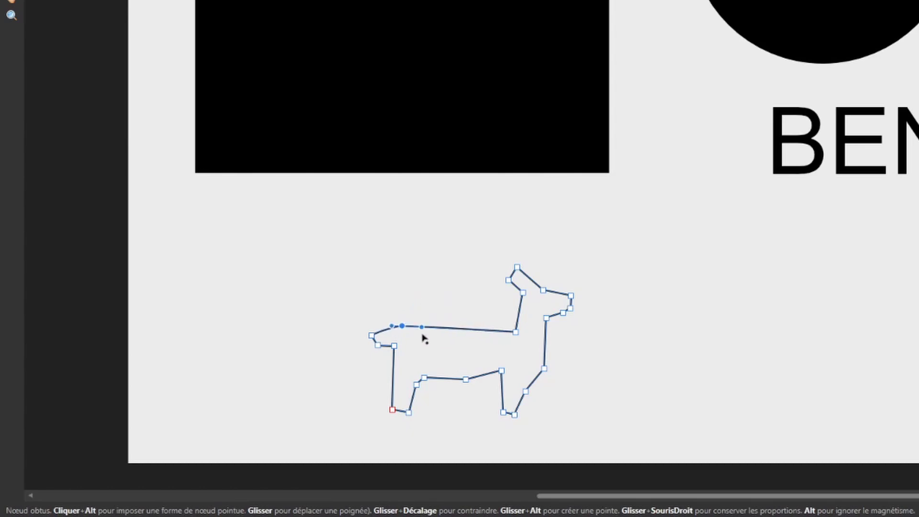
{"action": "left_click_drag", "start_coordinate": [418, 334], "coordinate": [381, 328]}
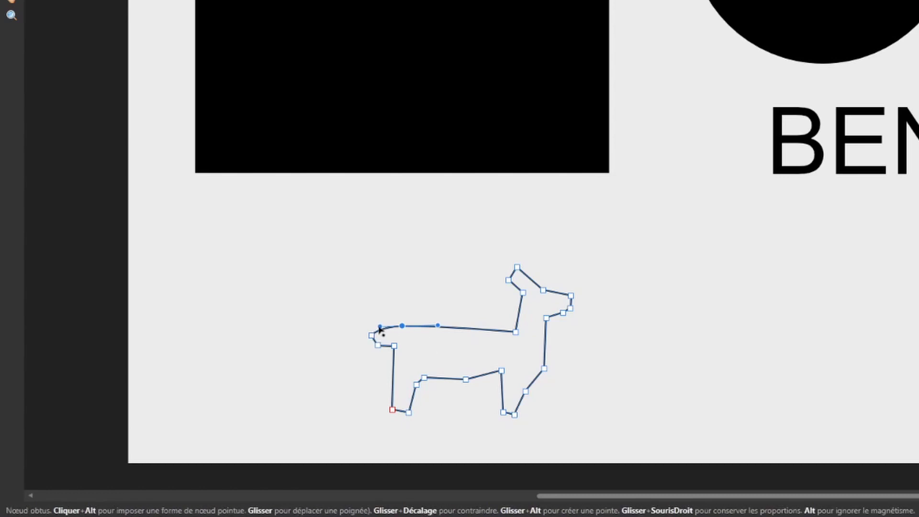
{"action": "left_click_drag", "start_coordinate": [379, 327], "coordinate": [367, 286]}
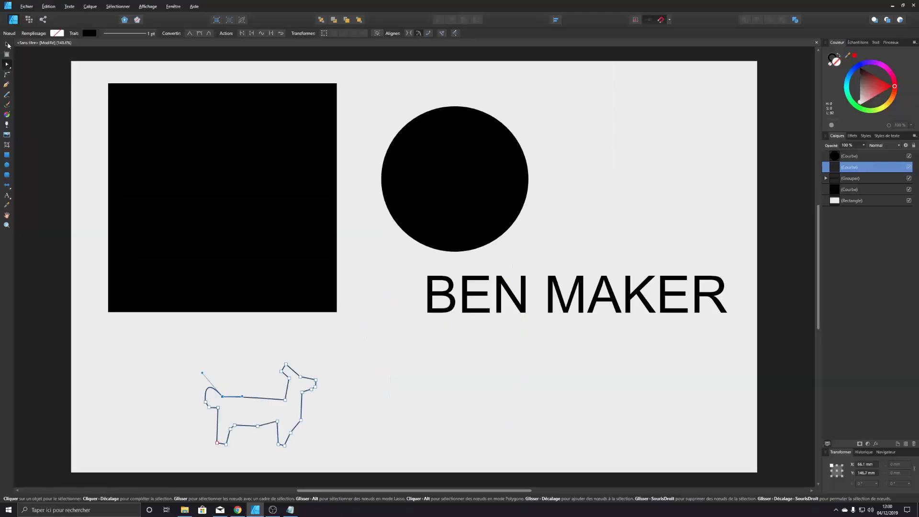
Step: Move the circle so it overlaps the square's right edge, and select both shapes
{"action": "left_click", "coordinate": [7, 45]}
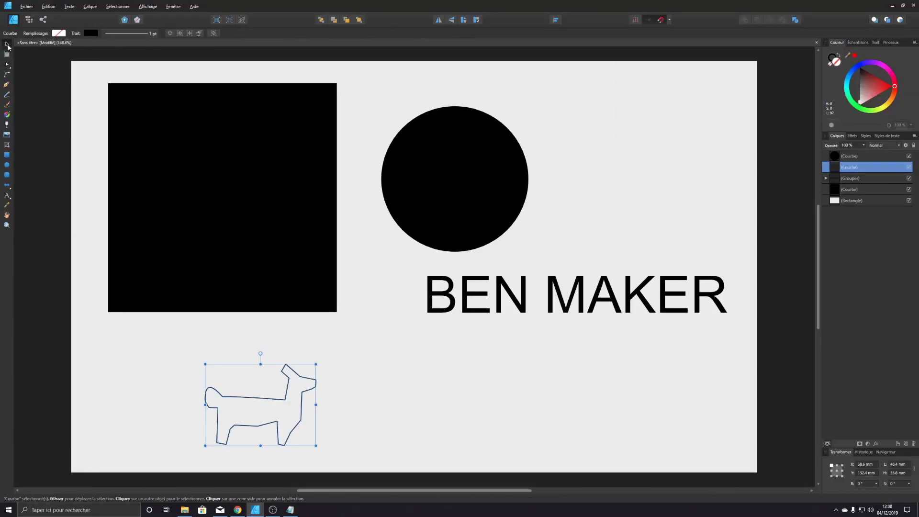
{"action": "left_click", "coordinate": [422, 187]}
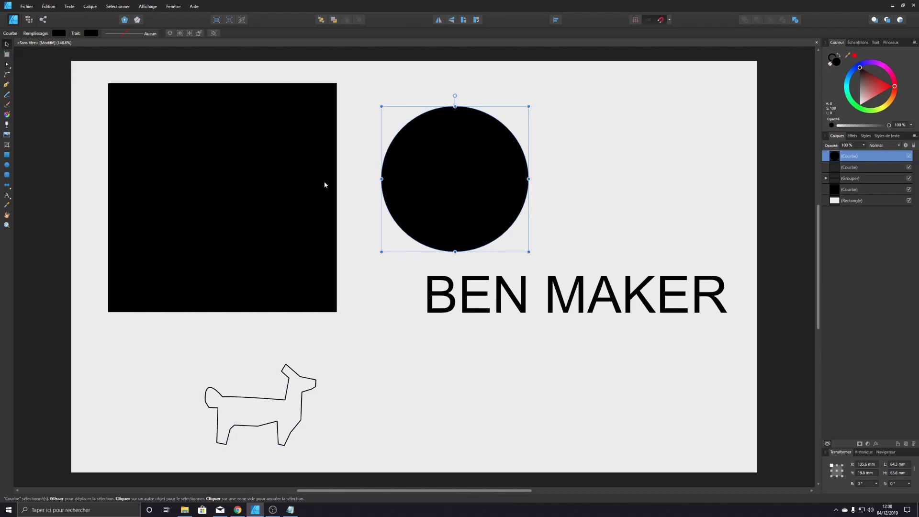
{"action": "left_click_drag", "start_coordinate": [484, 168], "coordinate": [366, 181]}
{"action": "left_click", "coordinate": [221, 160], "text": "shift"}
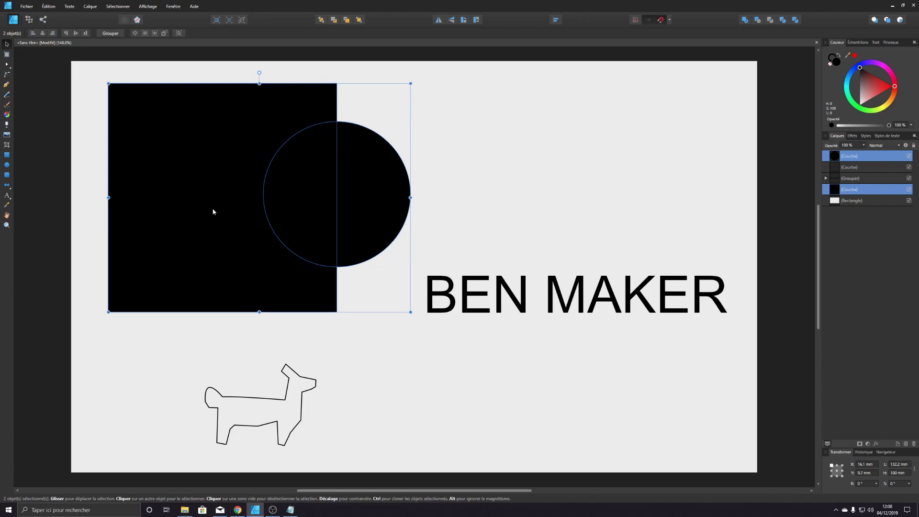
Step: Try merging the circle and square with the Addition operation, shift the merged shape slightly left, and undo both changes
{"action": "left_click", "coordinate": [90, 7]}
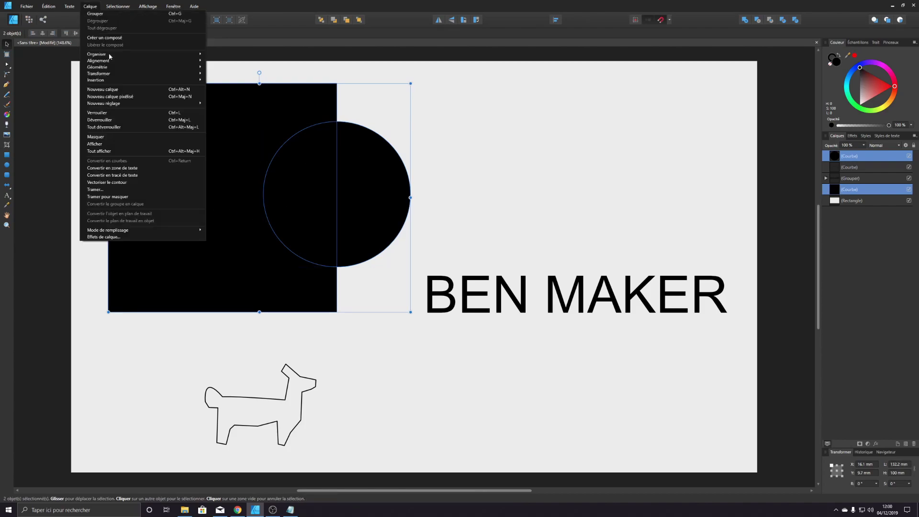
{"action": "mouse_move", "coordinate": [117, 68]}
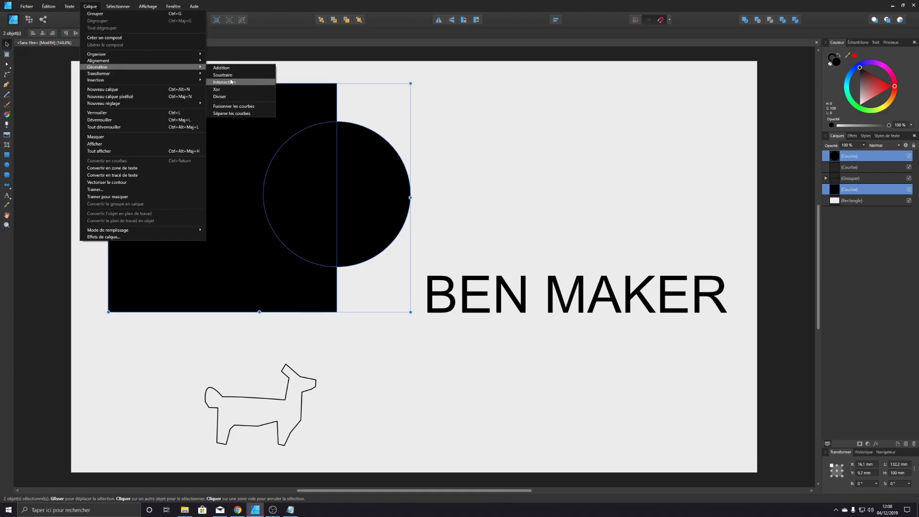
{"action": "left_click", "coordinate": [228, 70]}
{"action": "mouse_move", "coordinate": [350, 174]}
{"action": "left_mouse_down"}
{"action": "mouse_move", "coordinate": [395, 142]}
{"action": "mouse_move", "coordinate": [339, 188]}
{"action": "mouse_move", "coordinate": [342, 176]}
{"action": "left_mouse_up"}
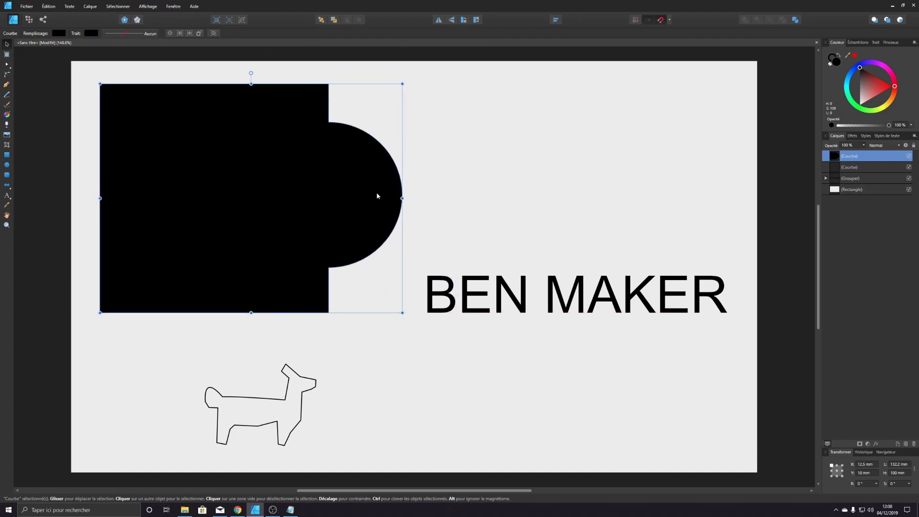
{"action": "key", "text": "ctrl+z"}
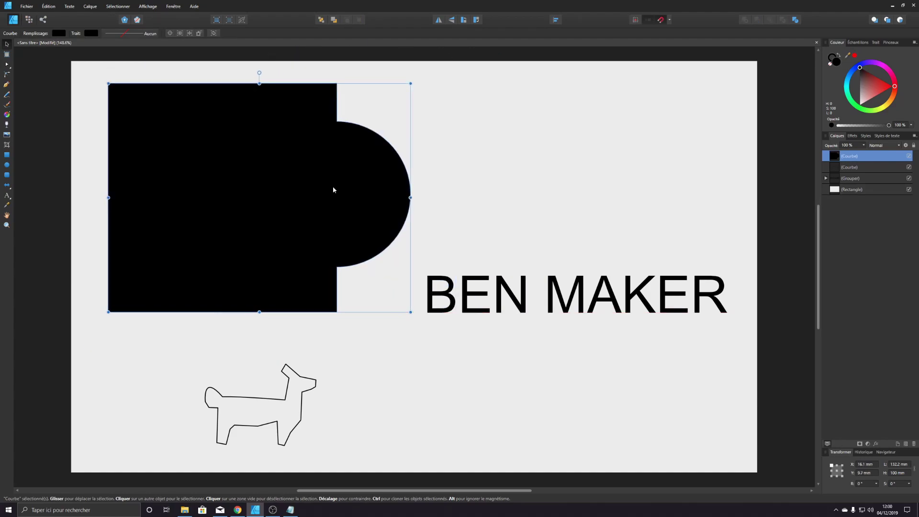
{"action": "key", "text": "ctrl+z"}
Step: Try subtracting the overlapping circle from the square and undo it
{"action": "left_click", "coordinate": [91, 8]}
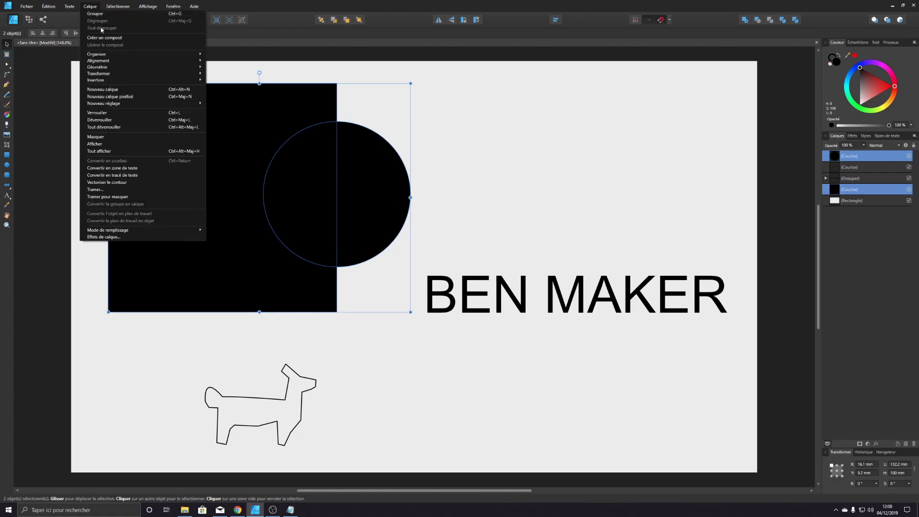
{"action": "mouse_move", "coordinate": [182, 67]}
{"action": "left_click", "coordinate": [221, 76]}
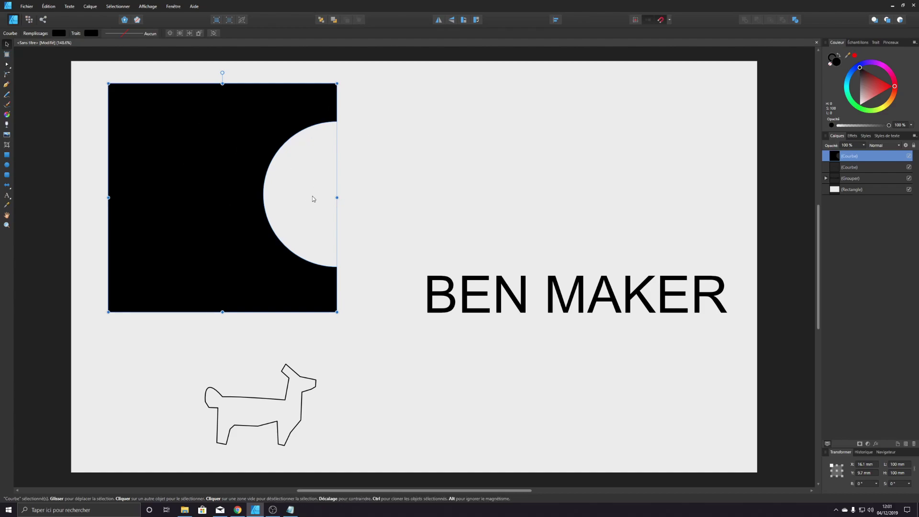
{"action": "key", "text": "ctrl+z"}
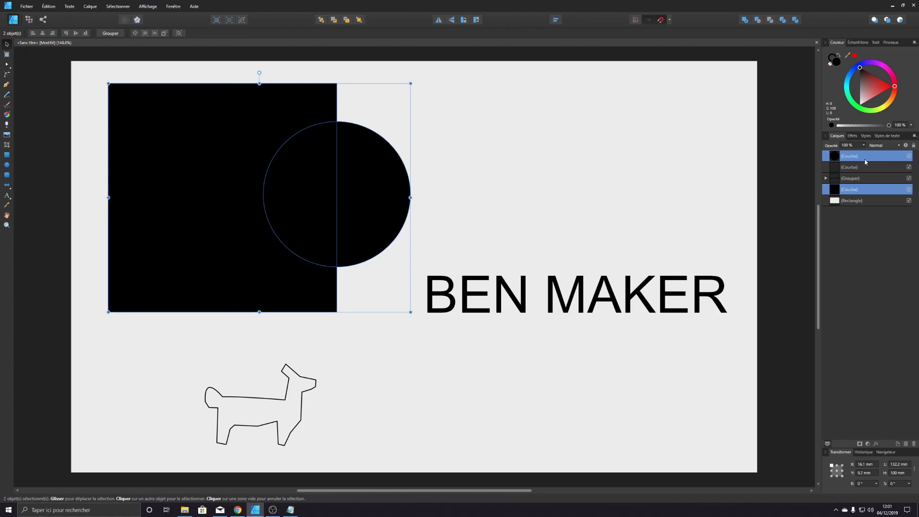
Step: Place the square above the circle in the layer order, try subtracting it from the circle, and undo the subtraction
{"action": "left_click_drag", "start_coordinate": [861, 190], "coordinate": [835, 156]}
{"action": "left_click", "coordinate": [369, 178], "text": "shift"}
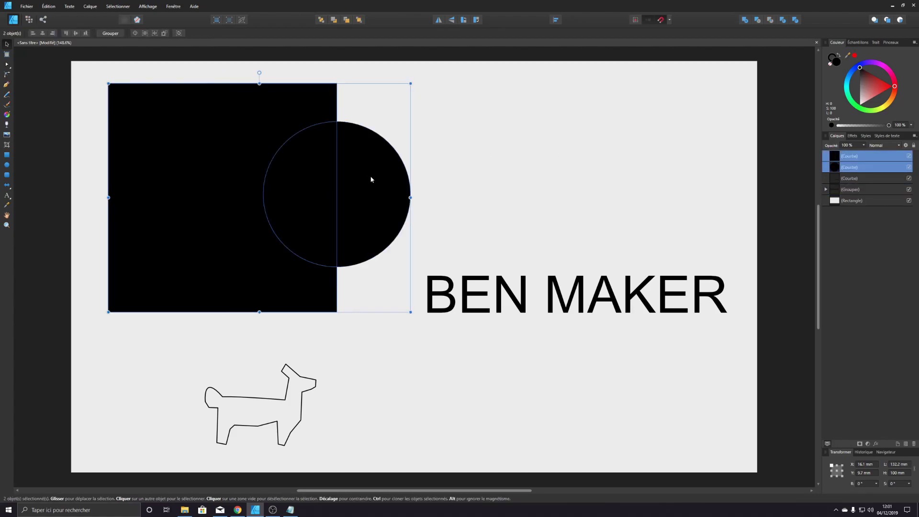
{"action": "left_click", "coordinate": [90, 7]}
{"action": "mouse_move", "coordinate": [122, 67]}
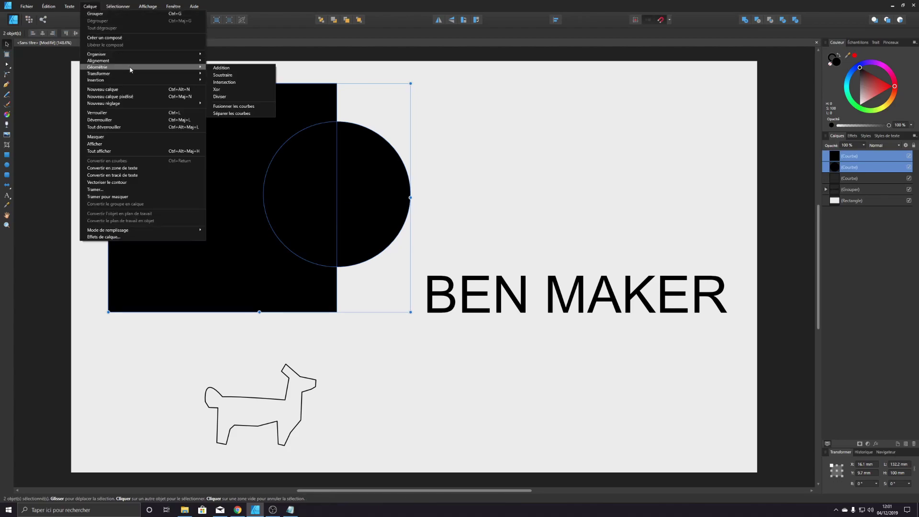
{"action": "left_click", "coordinate": [239, 78]}
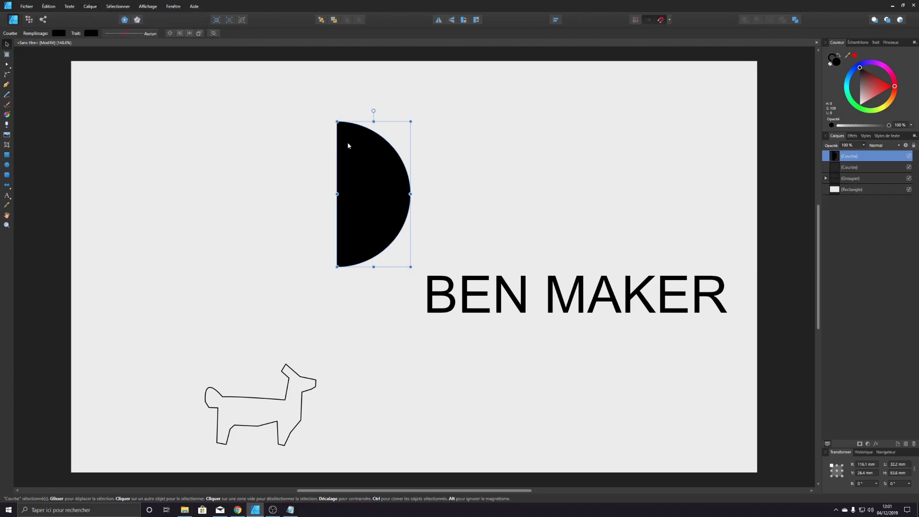
{"action": "key", "text": "ctrl+z"}
Step: Move the circle clear of the square to its right, and place the BEN MAKER text group over the square's upper part
{"action": "left_click", "coordinate": [579, 163]}
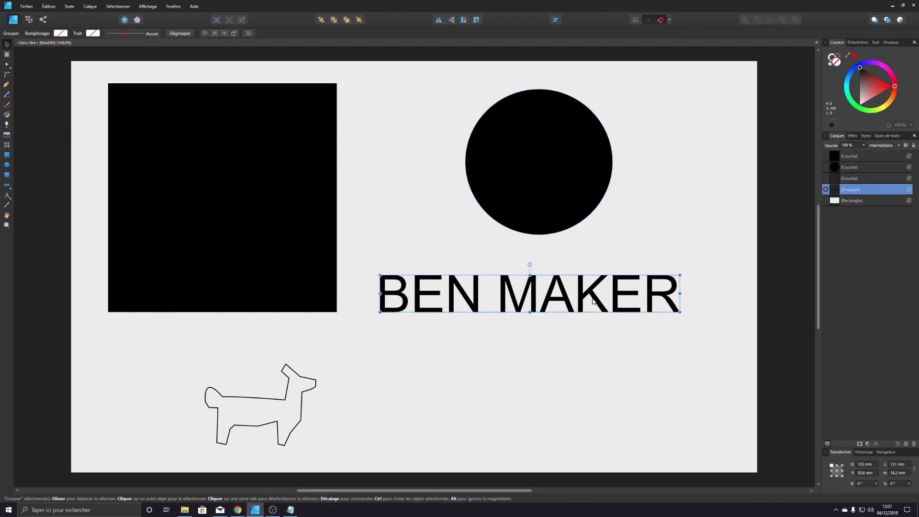
{"action": "left_click", "coordinate": [825, 189]}
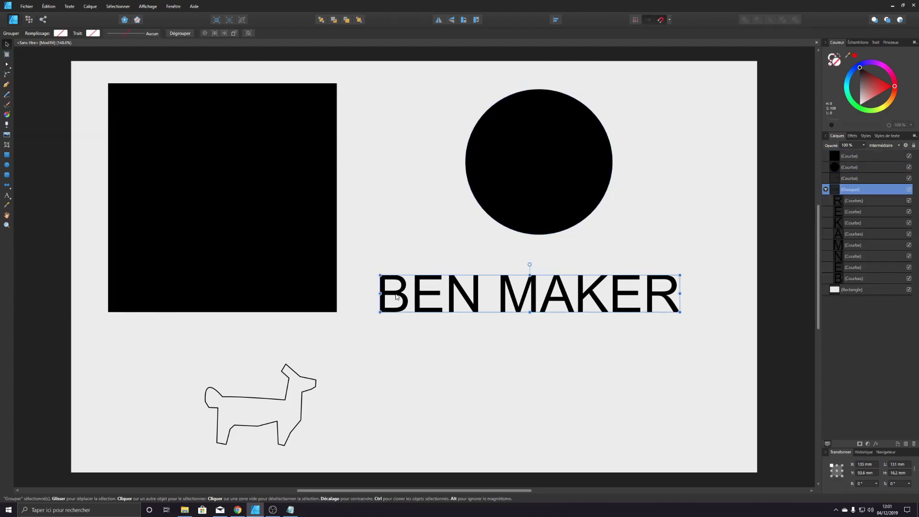
{"action": "left_click", "coordinate": [852, 278]}
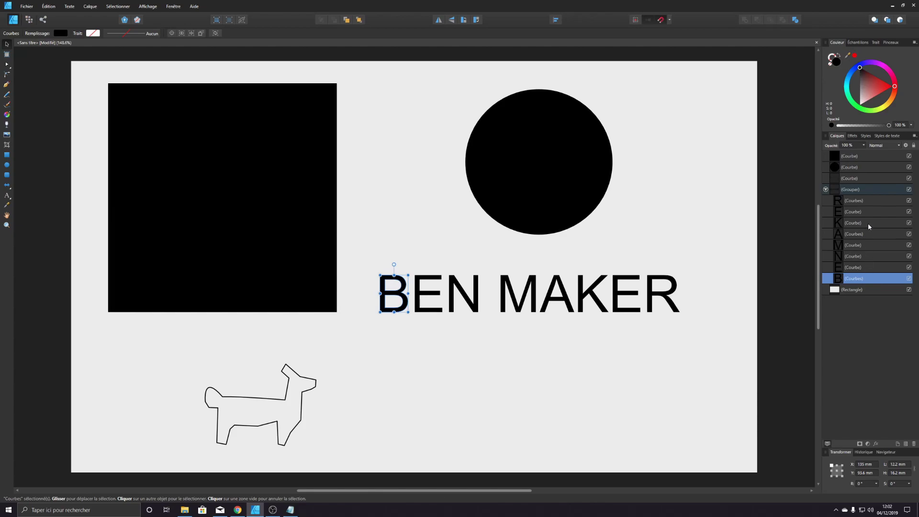
{"action": "left_click", "coordinate": [867, 192]}
{"action": "left_click_drag", "start_coordinate": [580, 303], "coordinate": [324, 131]}
Step: Move the letters M, A, K, E and R together below BEN so they lie inside the square
{"action": "left_click", "coordinate": [860, 246]}
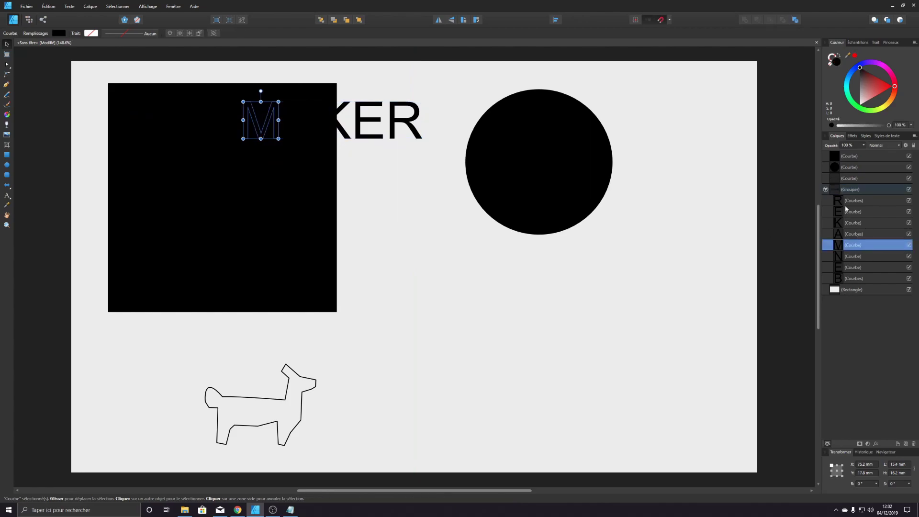
{"action": "left_click", "coordinate": [854, 200], "text": "shift"}
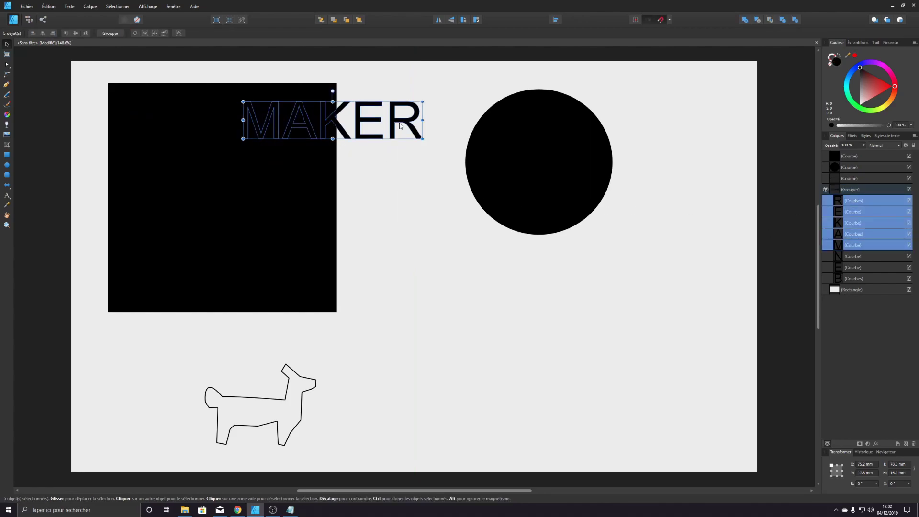
{"action": "left_click_drag", "start_coordinate": [400, 124], "coordinate": [271, 205]}
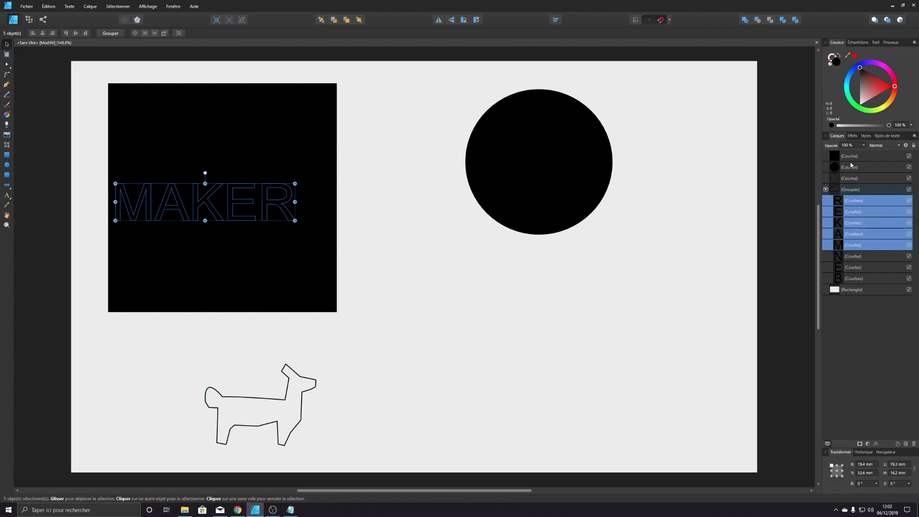
Step: Send the square to the bottom of the text group, beneath all the letters
{"action": "left_click", "coordinate": [312, 108]}
{"action": "left_click_drag", "start_coordinate": [847, 156], "coordinate": [842, 202]}
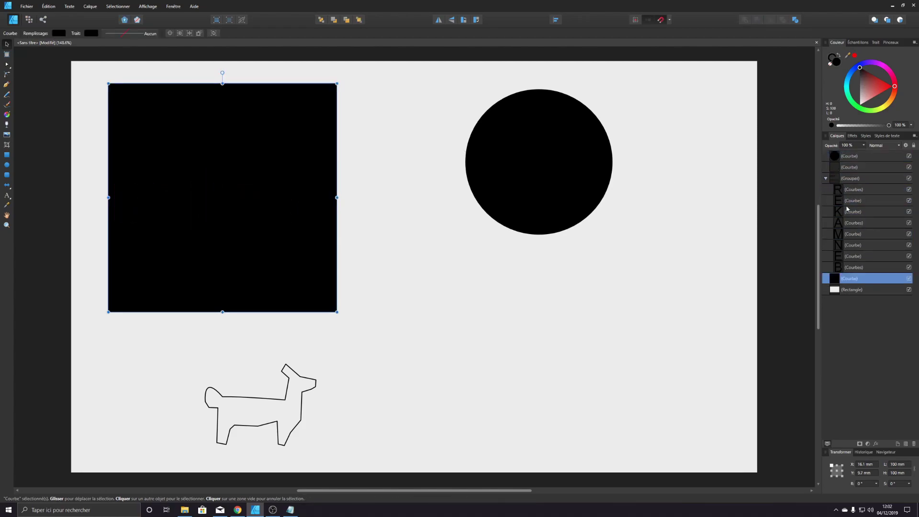
{"action": "mouse_move", "coordinate": [847, 280]}
{"action": "left_mouse_down"}
{"action": "mouse_move", "coordinate": [847, 290]}
{"action": "mouse_move", "coordinate": [851, 271]}
{"action": "left_mouse_up"}
Step: Subtract all the BEN MAKER letters from the square and move the cut-out shape to about X 22.3 mm, Y 16.8 mm
{"action": "left_click", "coordinate": [853, 190], "text": "shift"}
{"action": "left_click", "coordinate": [852, 278]}
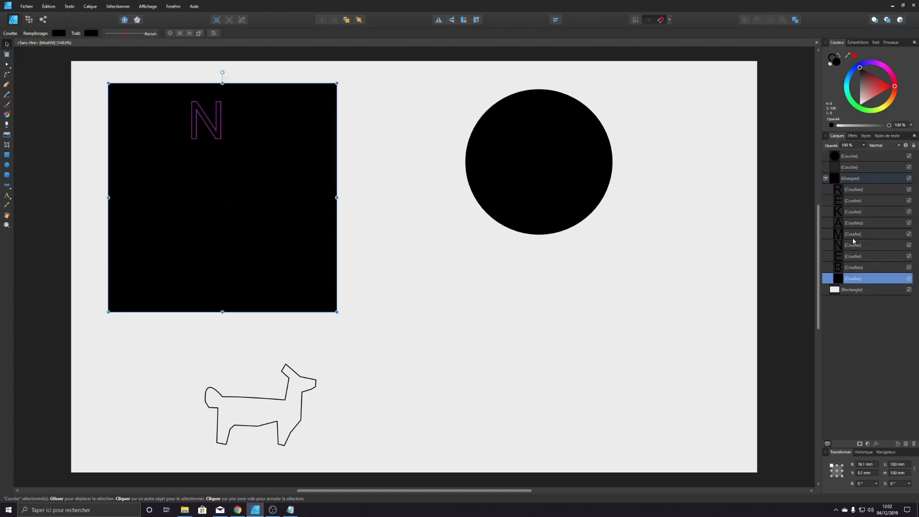
{"action": "left_click", "coordinate": [853, 190], "text": "shift"}
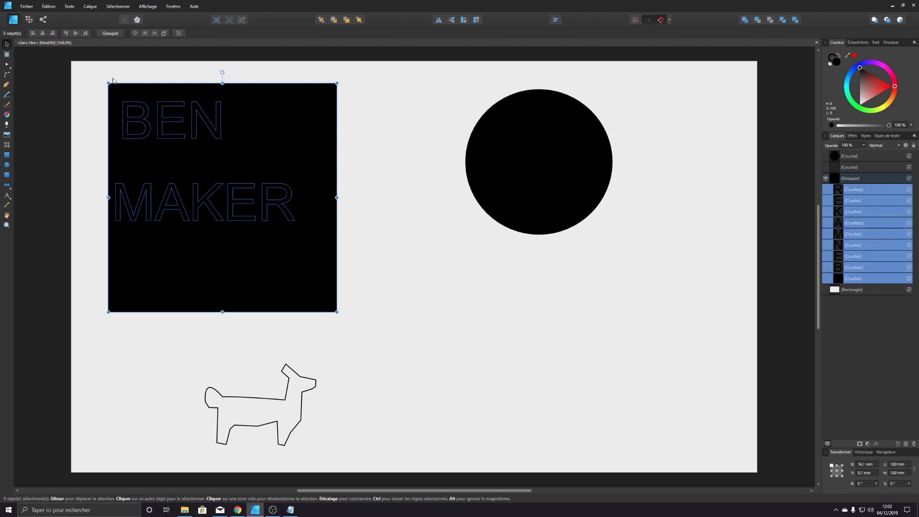
{"action": "left_click", "coordinate": [90, 6]}
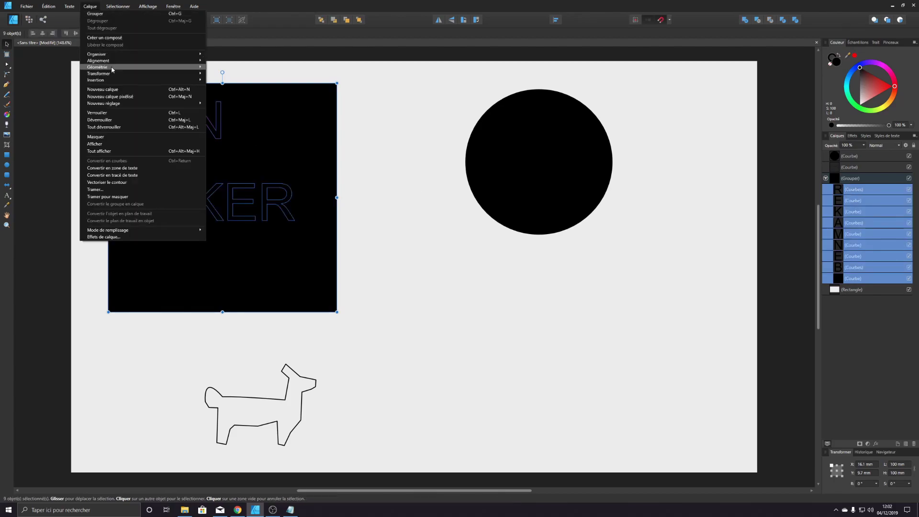
{"action": "mouse_move", "coordinate": [98, 67]}
{"action": "left_click", "coordinate": [224, 75]}
{"action": "left_click_drag", "start_coordinate": [280, 120], "coordinate": [273, 263]}
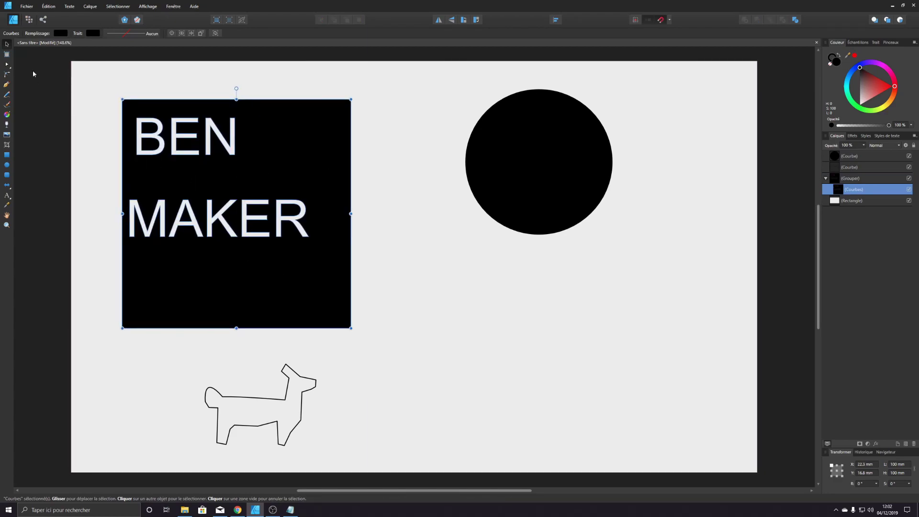
Step: Try pulling the upper-right node of the cut-out letter N to the right and undo it
{"action": "left_click", "coordinate": [7, 64]}
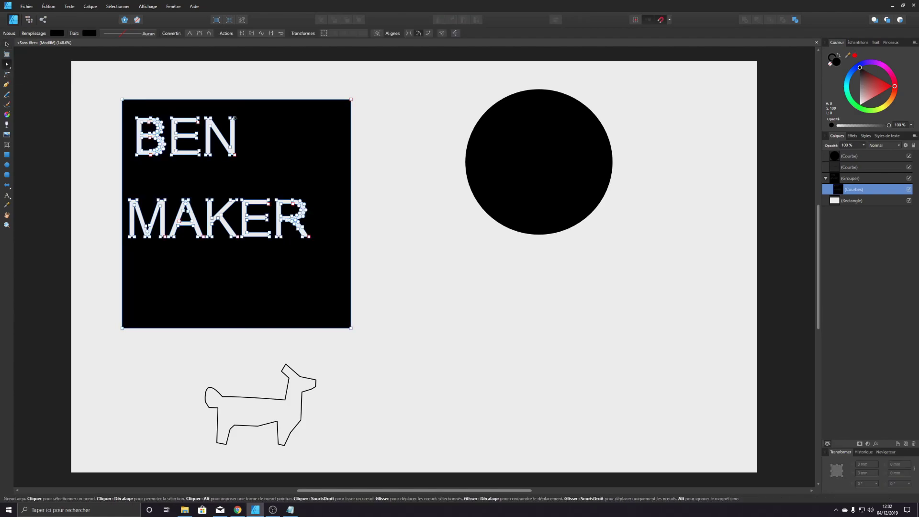
{"action": "left_click_drag", "start_coordinate": [233, 118], "coordinate": [264, 124]}
{"action": "key", "text": "ctrl+z"}
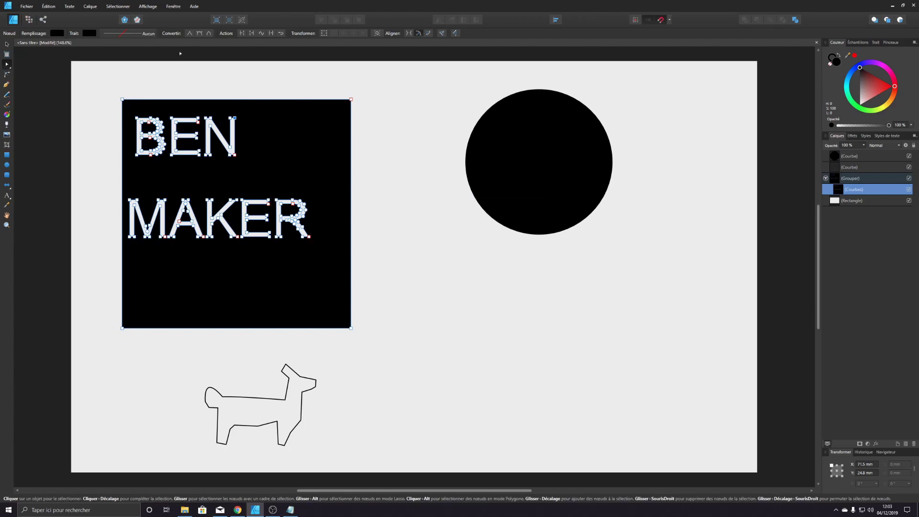
Step: Try exporting the entire document as SVG with the SVG (pour exportation) preset, and cancel at the file-saving stage
{"action": "left_click", "coordinate": [26, 7]}
{"action": "left_click", "coordinate": [56, 126]}
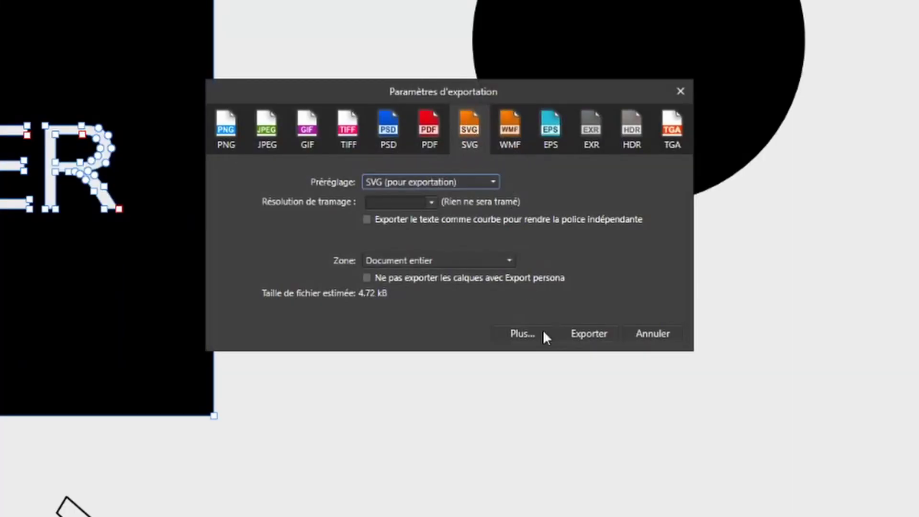
{"action": "left_click", "coordinate": [591, 335]}
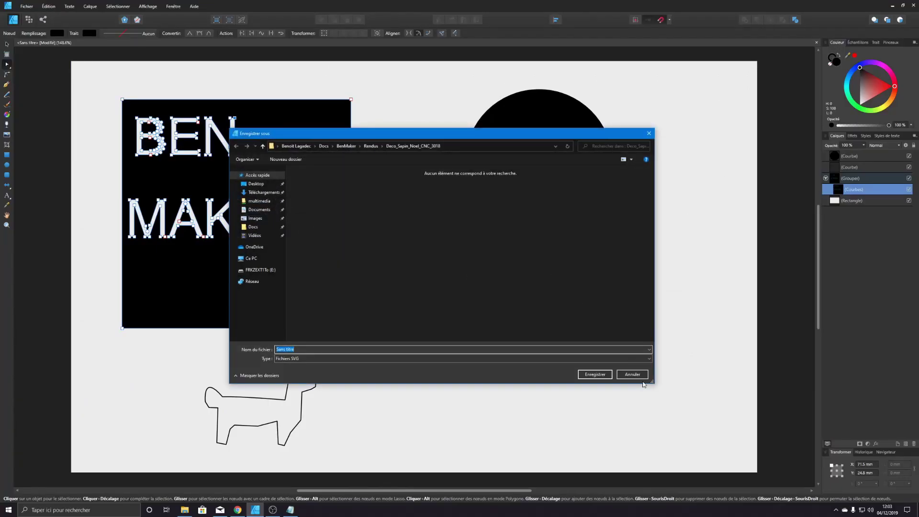
{"action": "left_click", "coordinate": [632, 375]}
{"action": "left_click", "coordinate": [248, 398]}
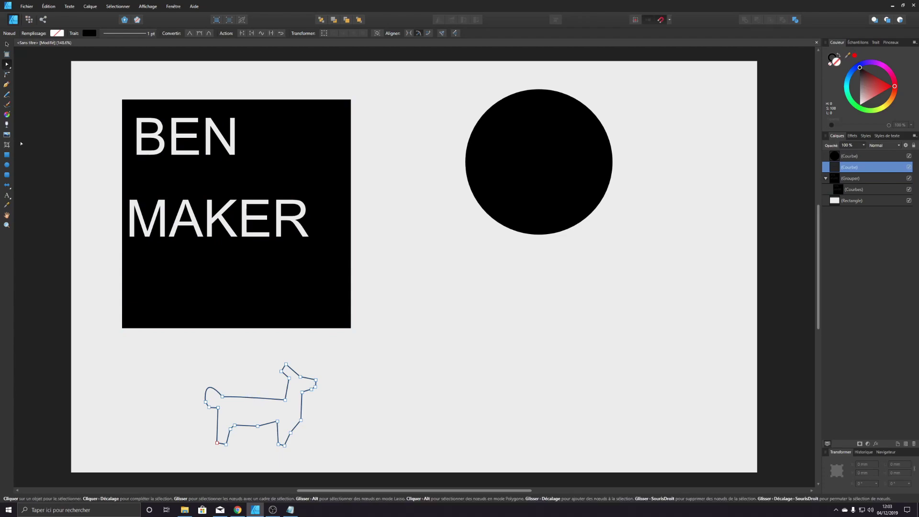
{"action": "left_click", "coordinate": [6, 45]}
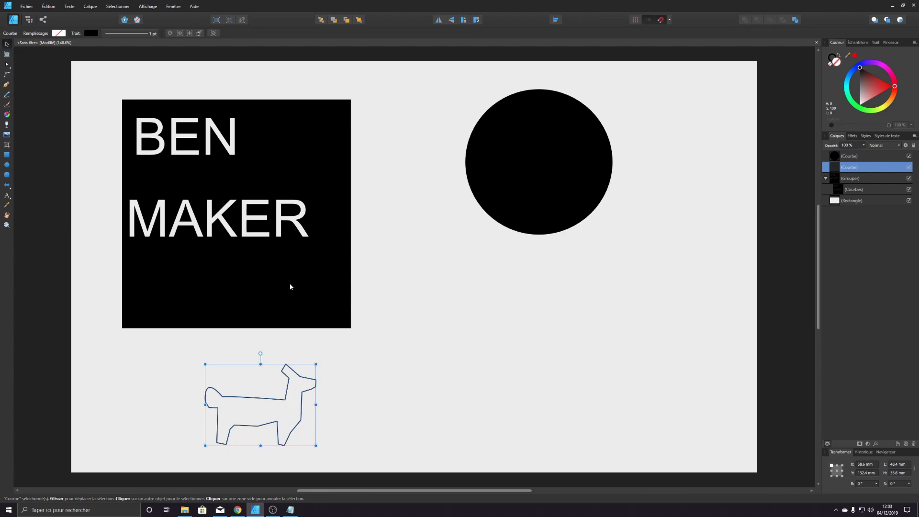
{"action": "left_click", "coordinate": [320, 293]}
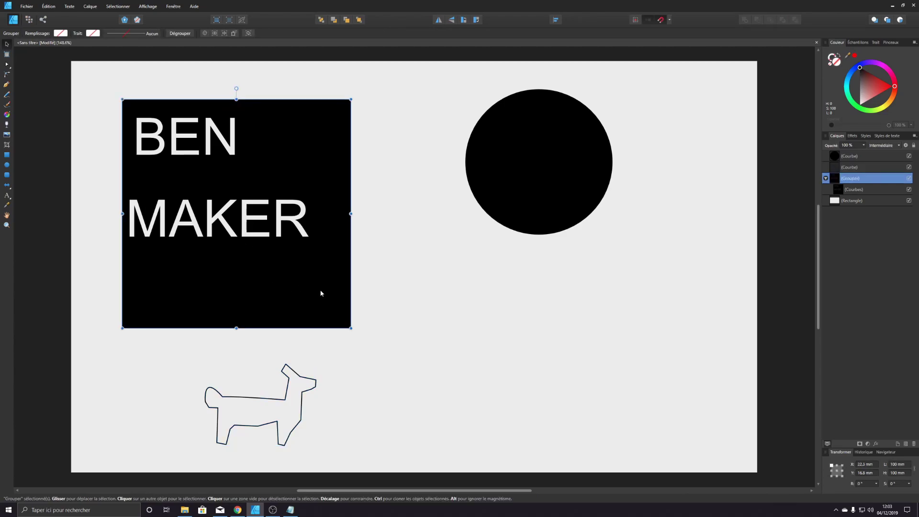